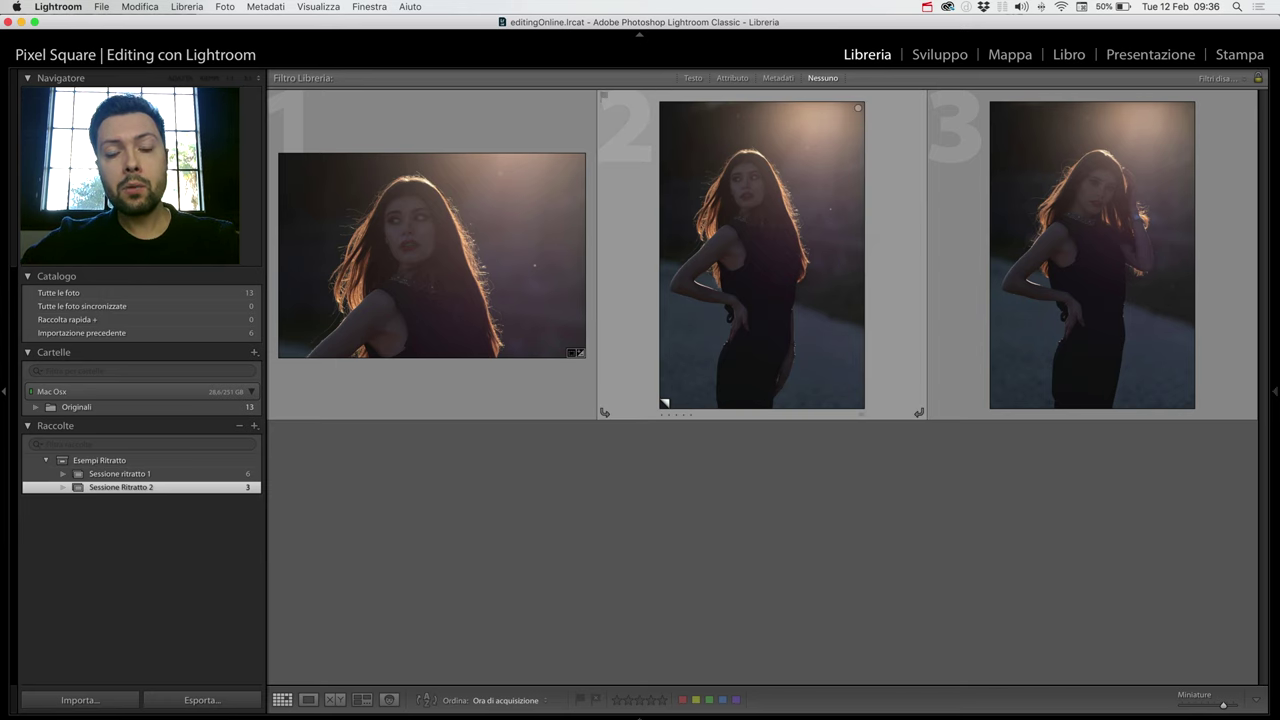
Open photo 2, step back to the original DSCF6505.raf, and switch to Develop
double_click(663, 401)
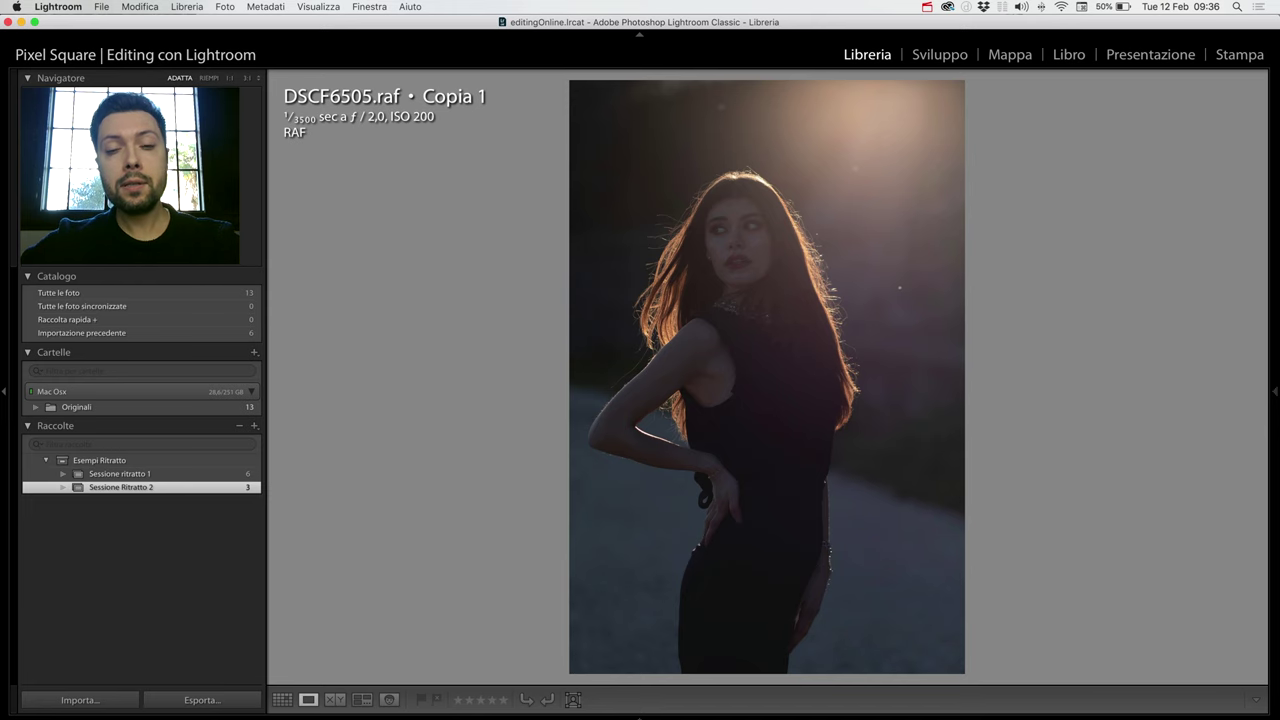
key(Left)
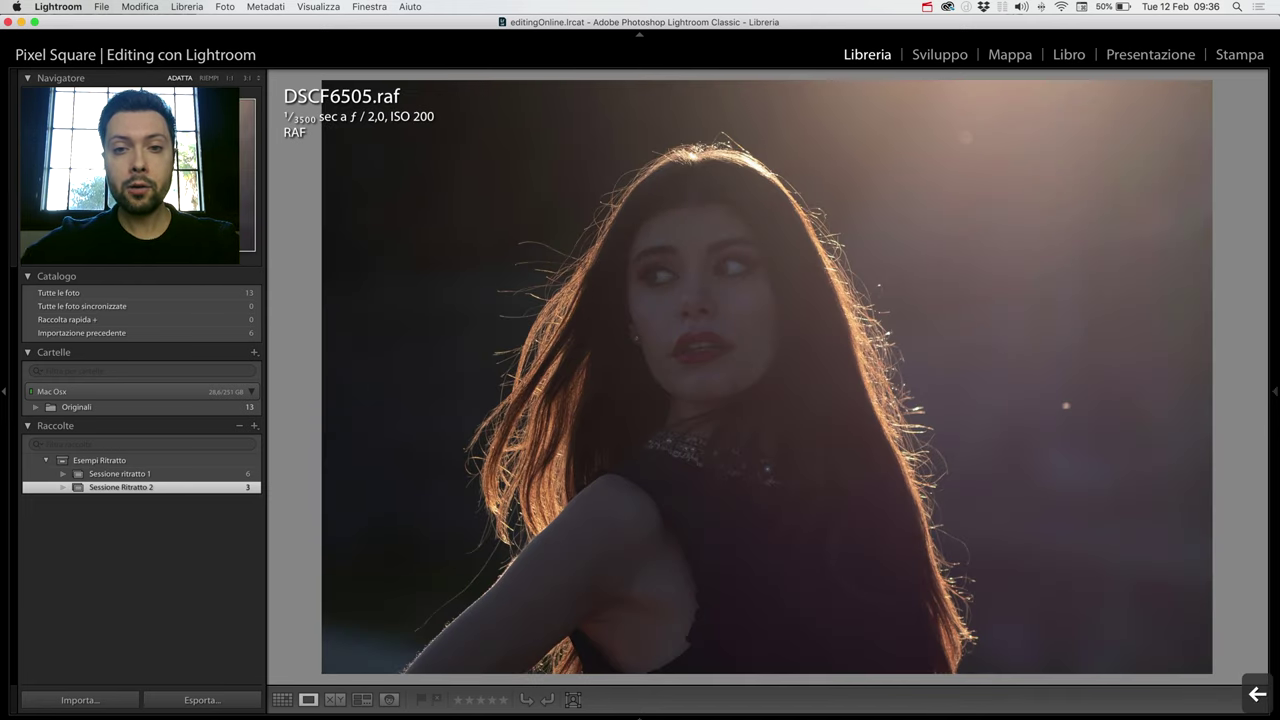
key(d)
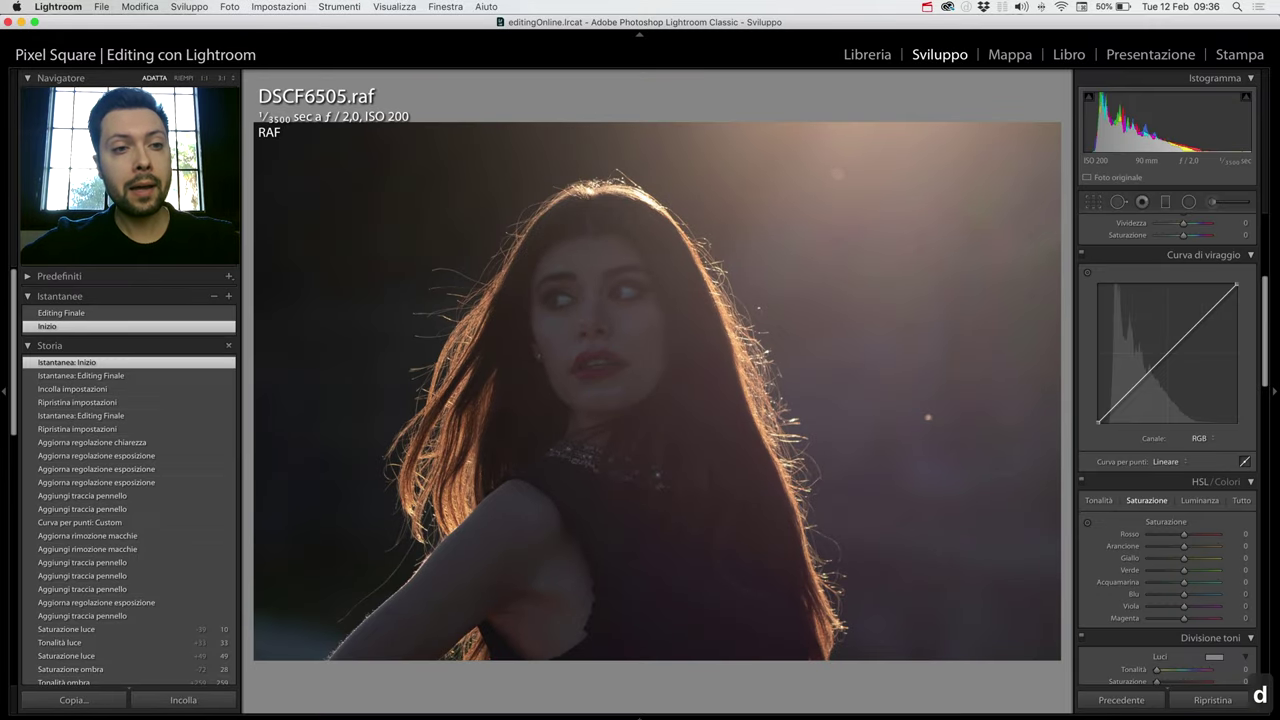
Preview the 'Editing Finale' snapshot, then the 'Inizio' snapshot
click(61, 313)
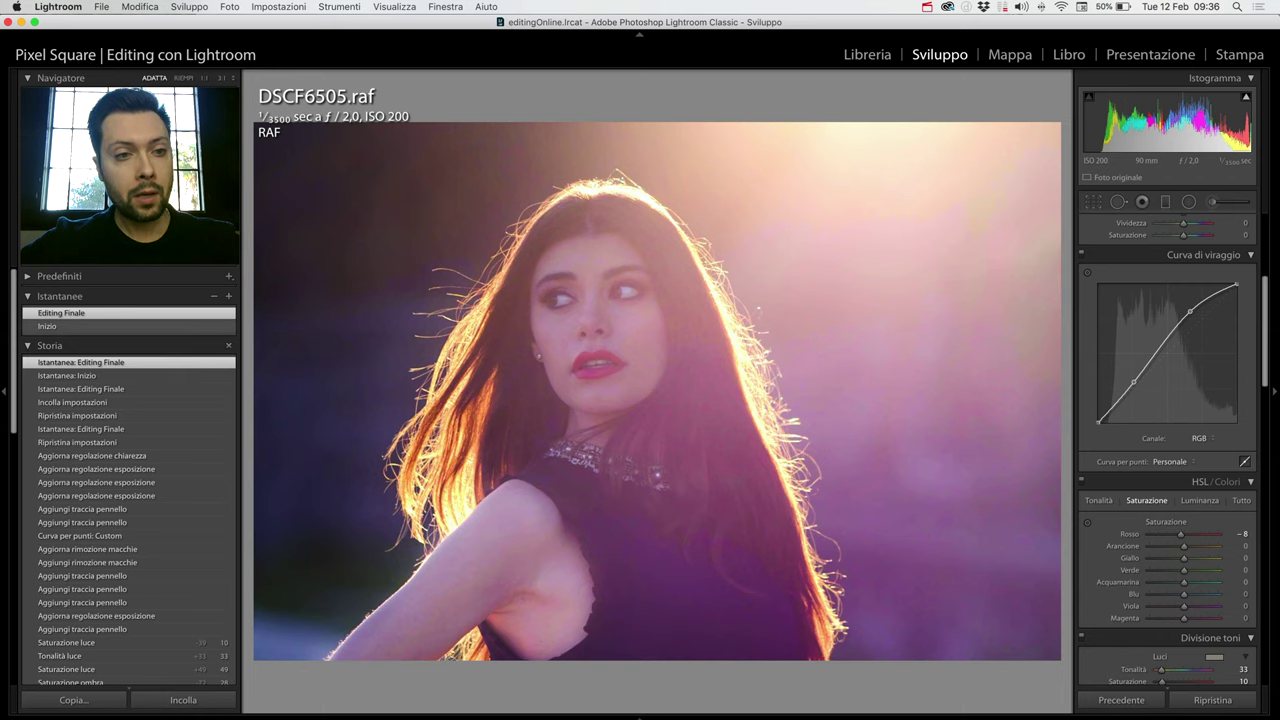
click(47, 326)
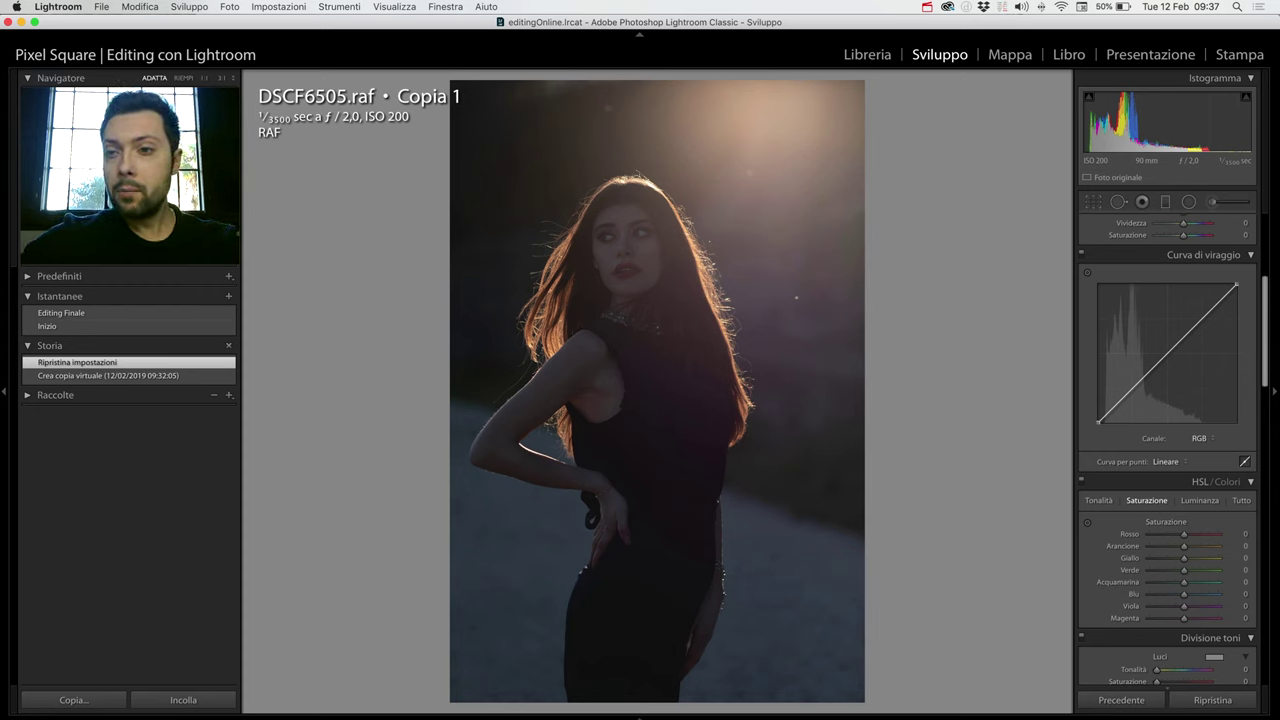
Open the Profile Browser and browse through the available Fujifilm camera profiles
scroll(1167, 400, up, 5)
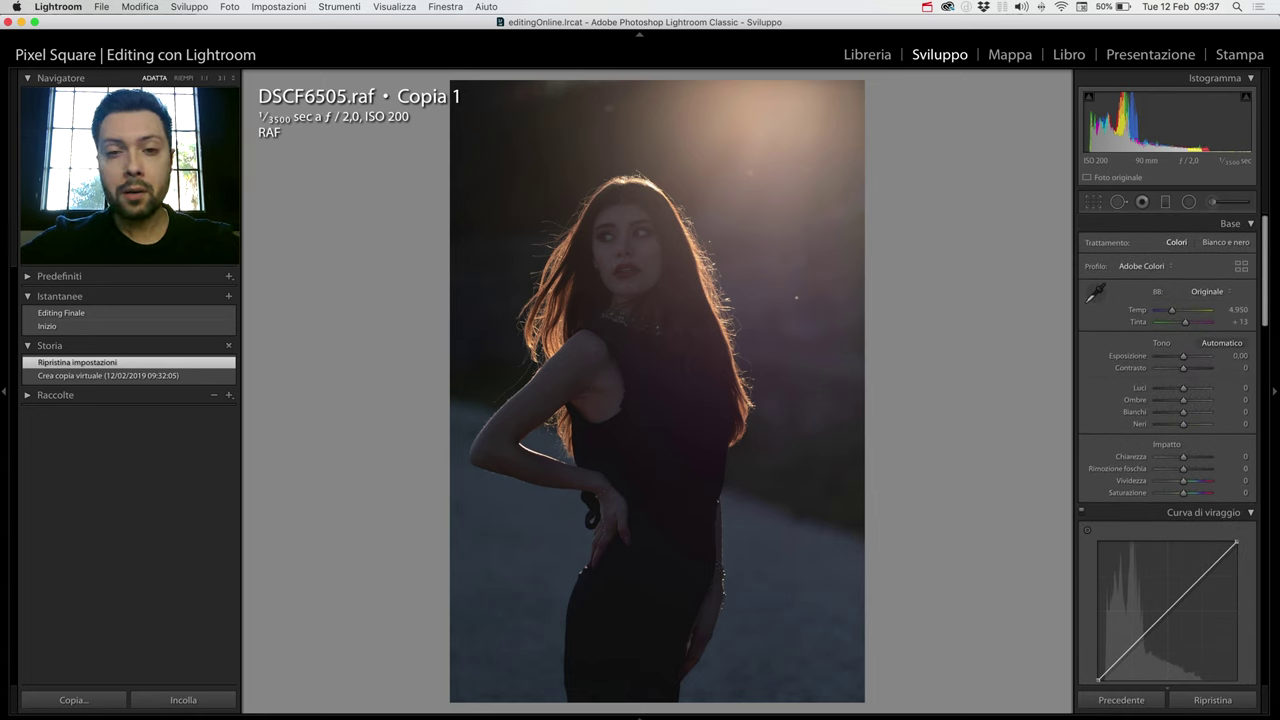
click(1241, 266)
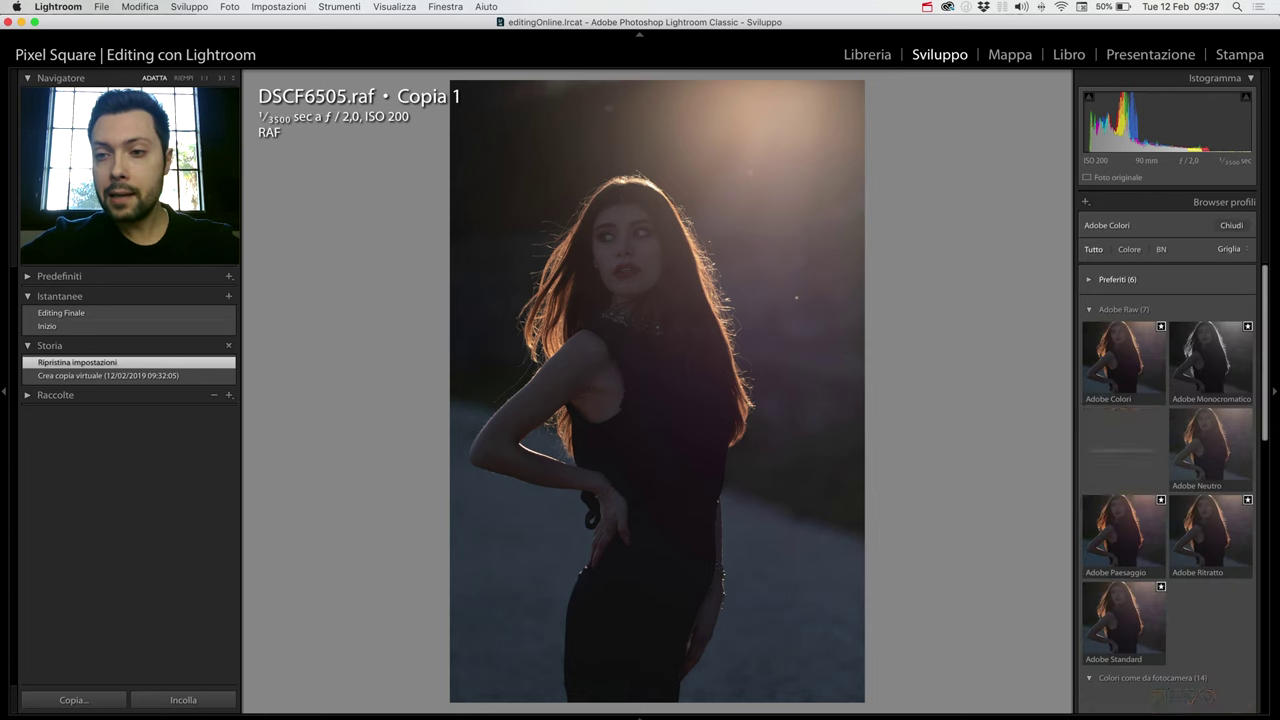
scroll(1210, 440, down, 2)
scroll(1210, 440, down, 1)
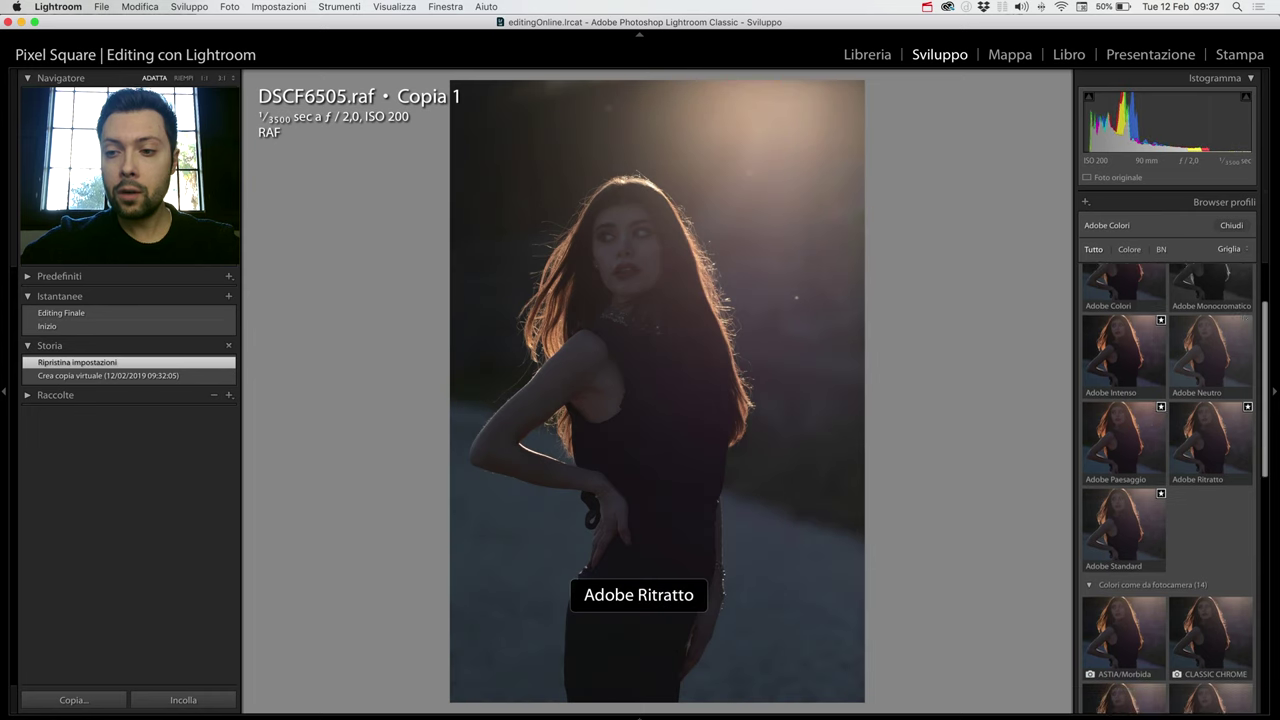
scroll(1210, 440, down, 2)
scroll(1210, 420, down, 2)
scroll(1210, 420, down, 2)
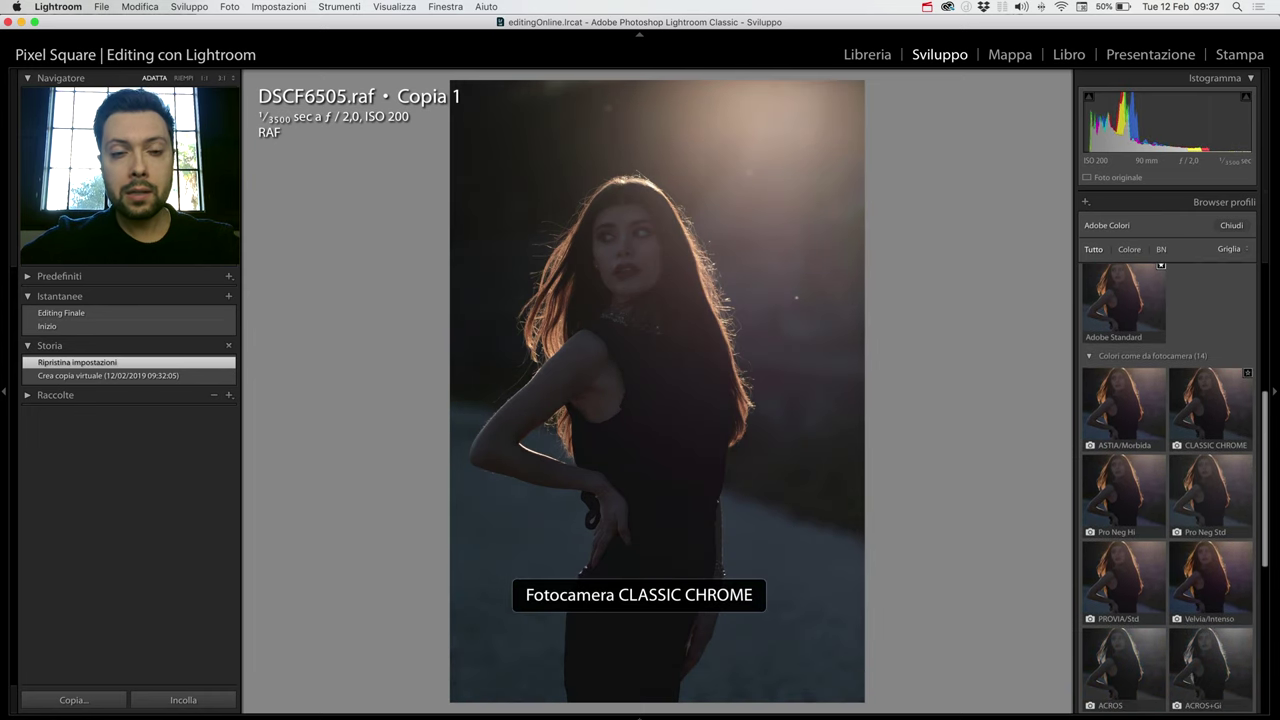
key(i)
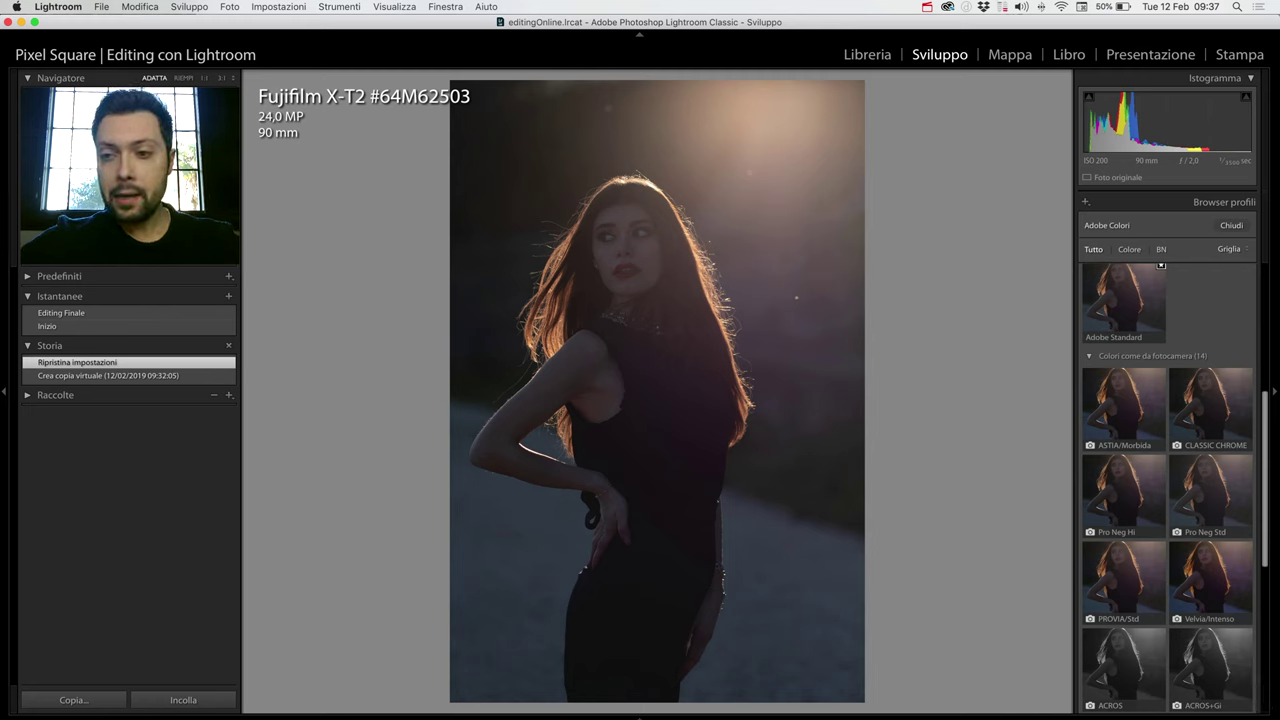
scroll(1168, 490, down, 2)
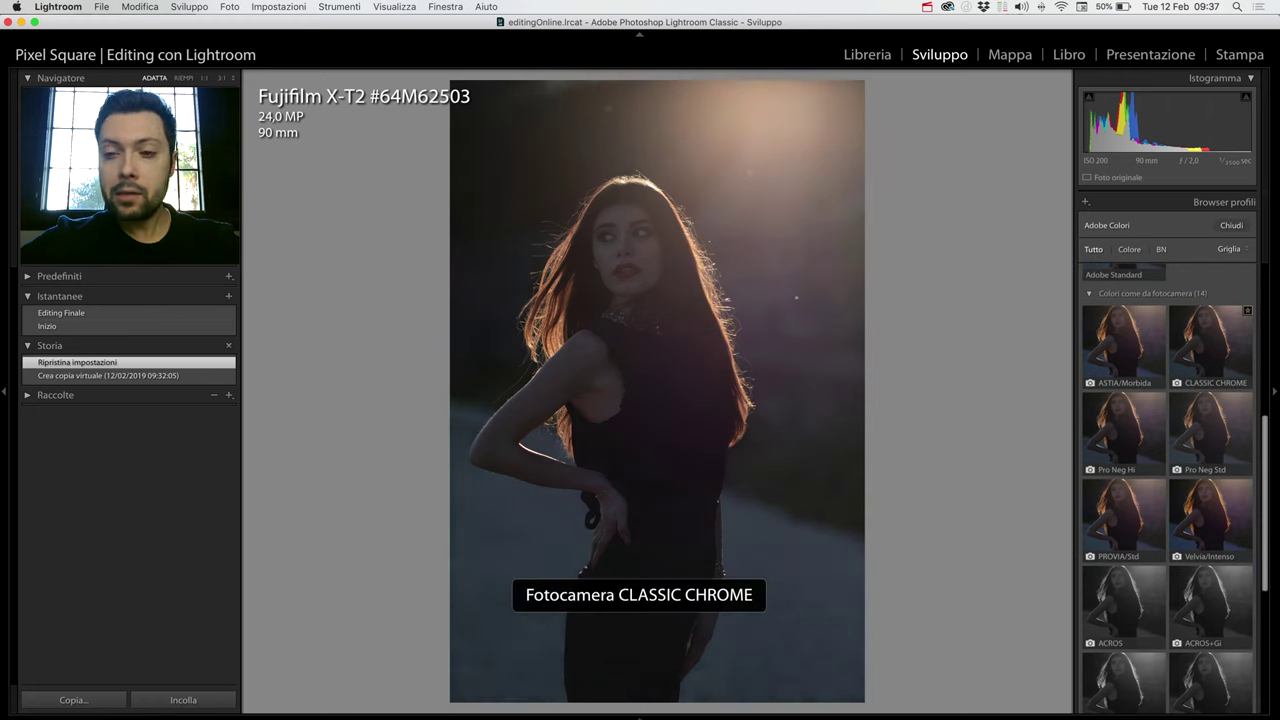
scroll(1168, 490, up, 1)
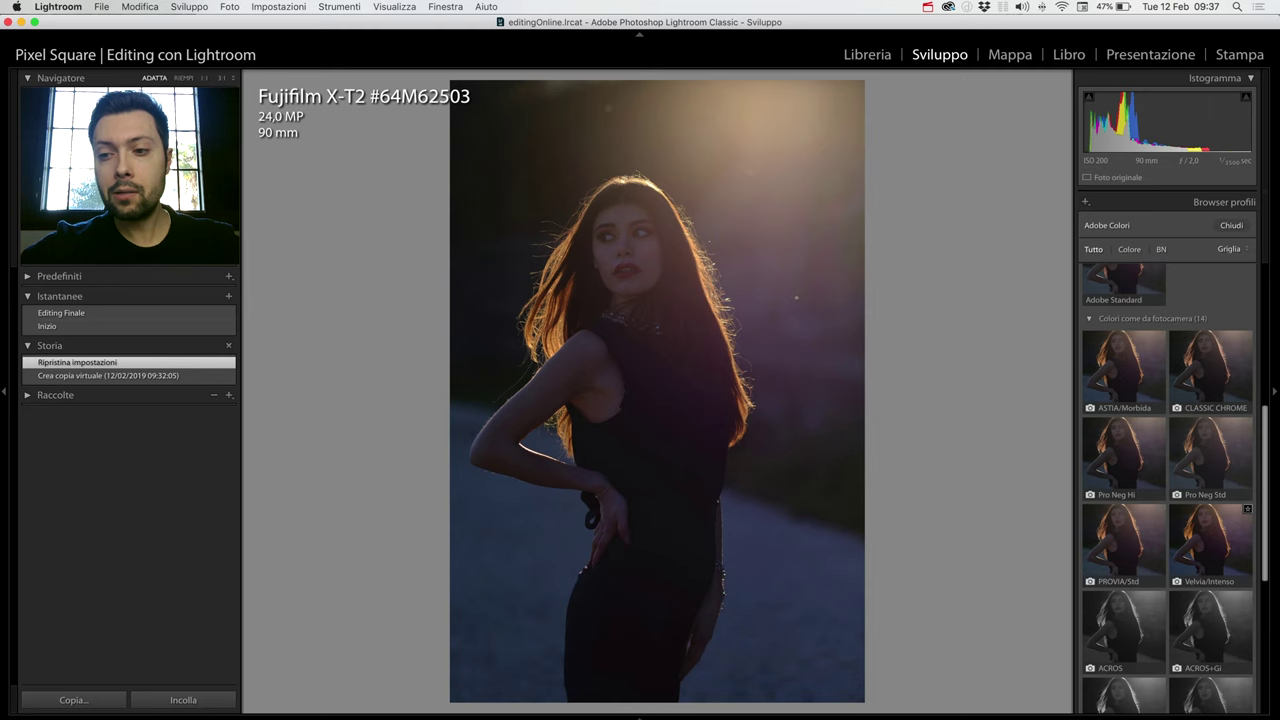
Compare Pro Neg Std, Classic Chrome and Provia/Standard, then apply Velvia/Intenso
click(1210, 455)
click(1210, 368)
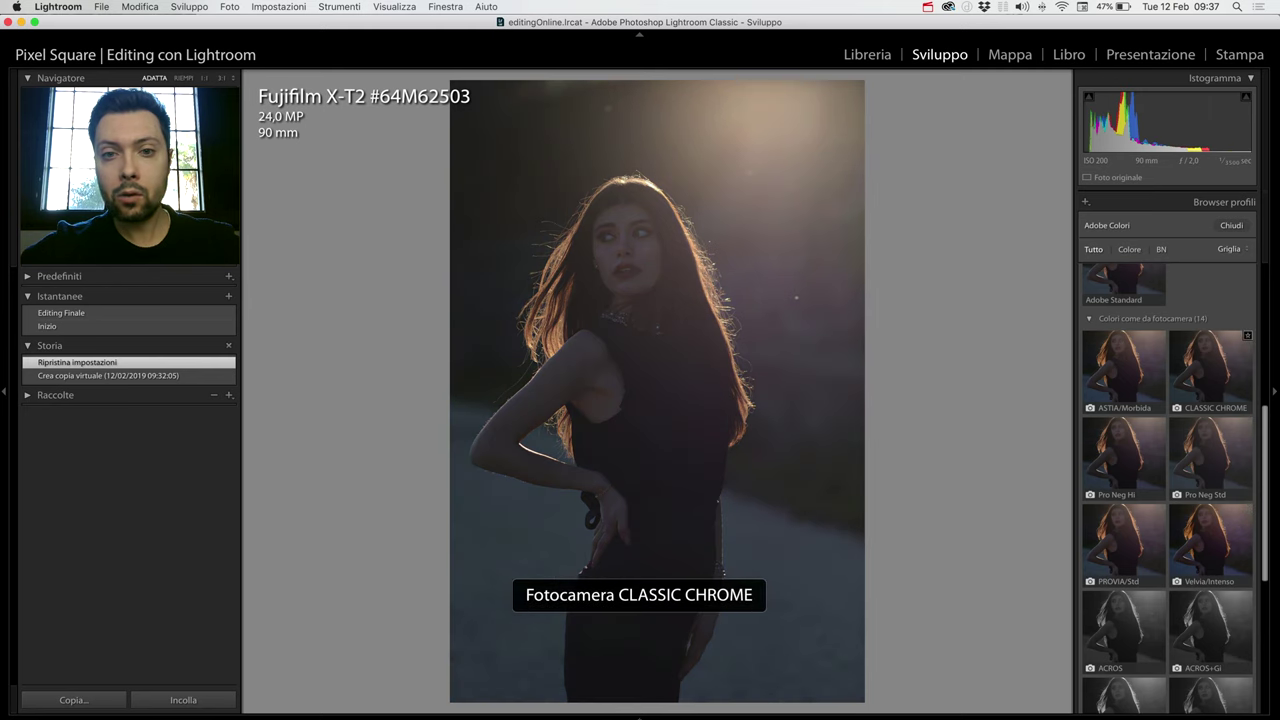
click(1210, 541)
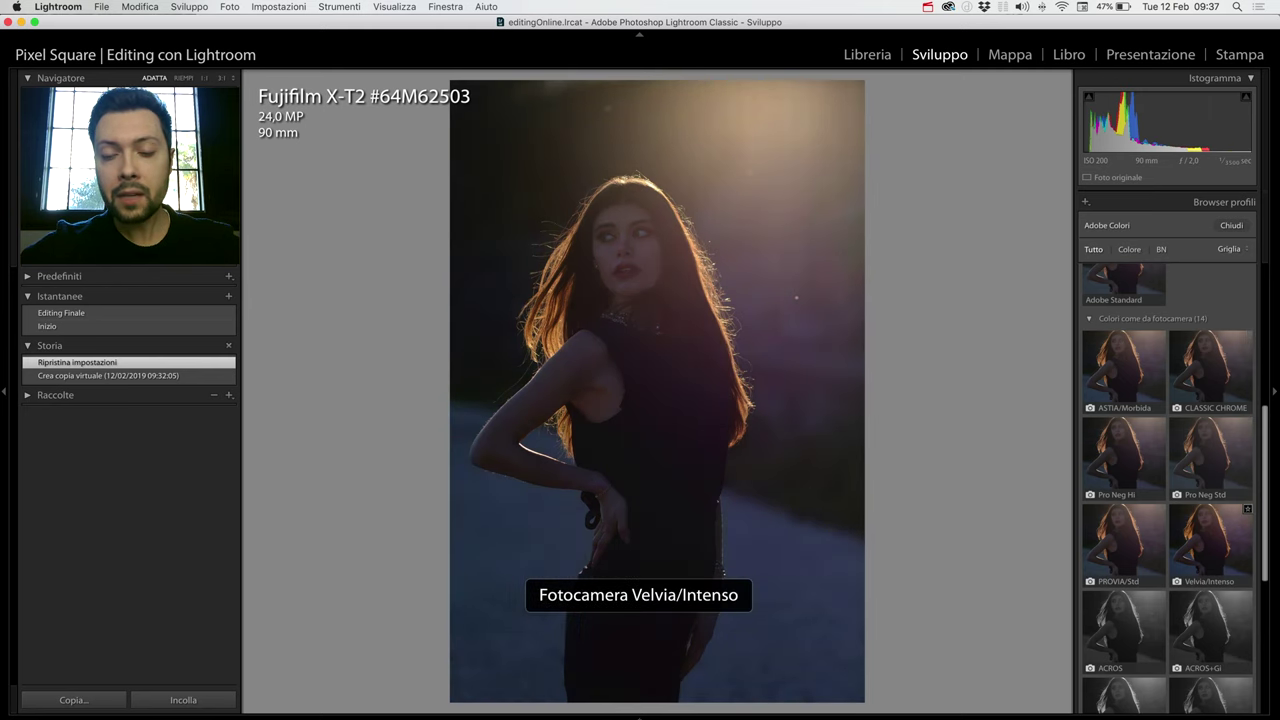
click(1123, 545)
click(1210, 541)
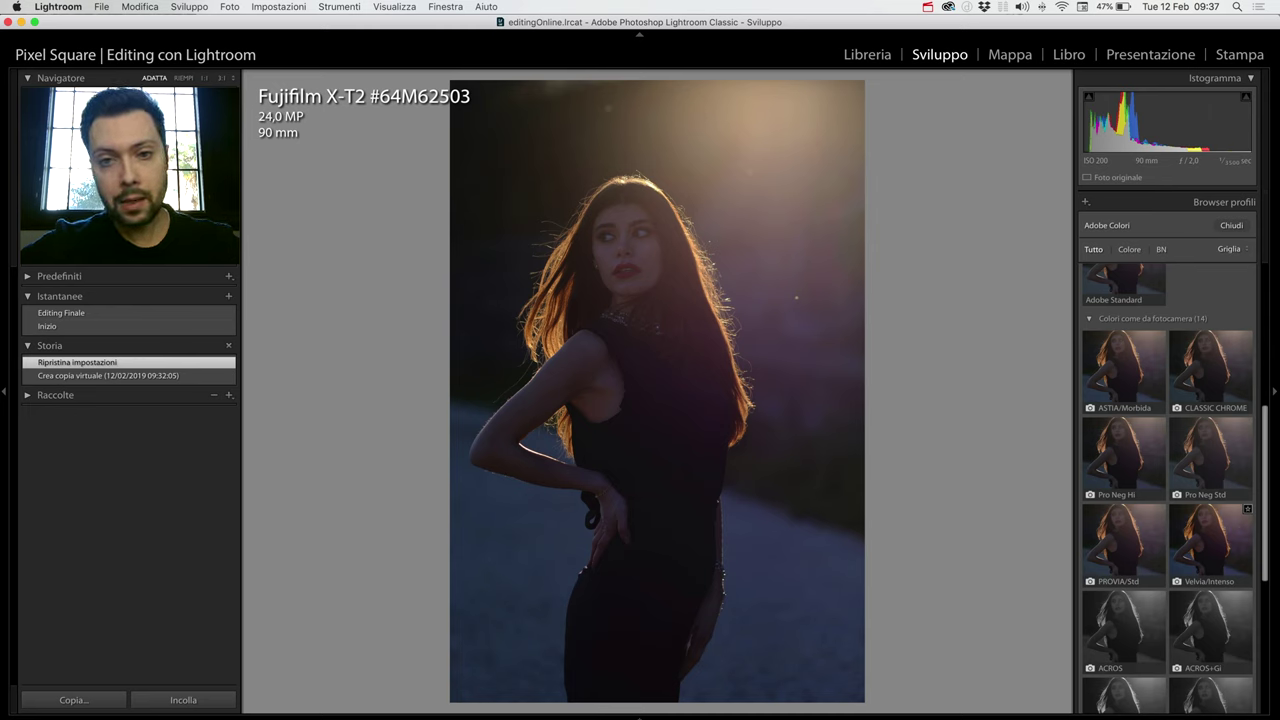
click(1210, 545)
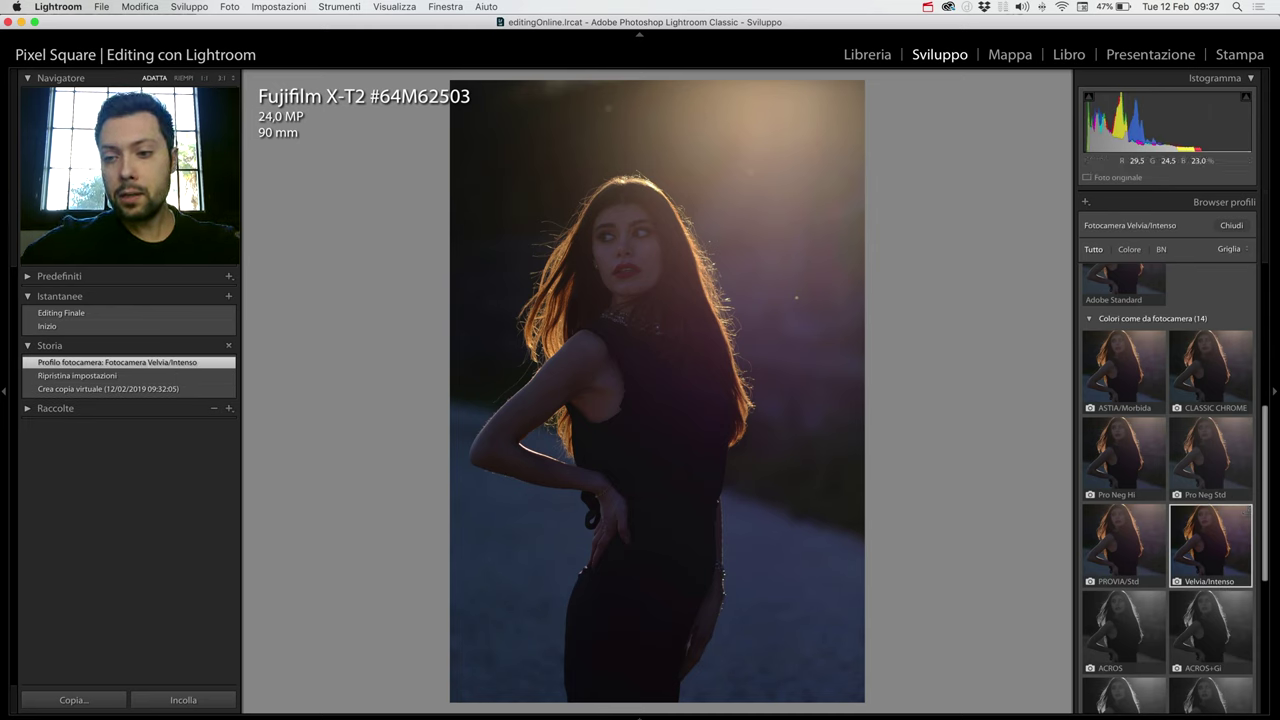
click(1231, 225)
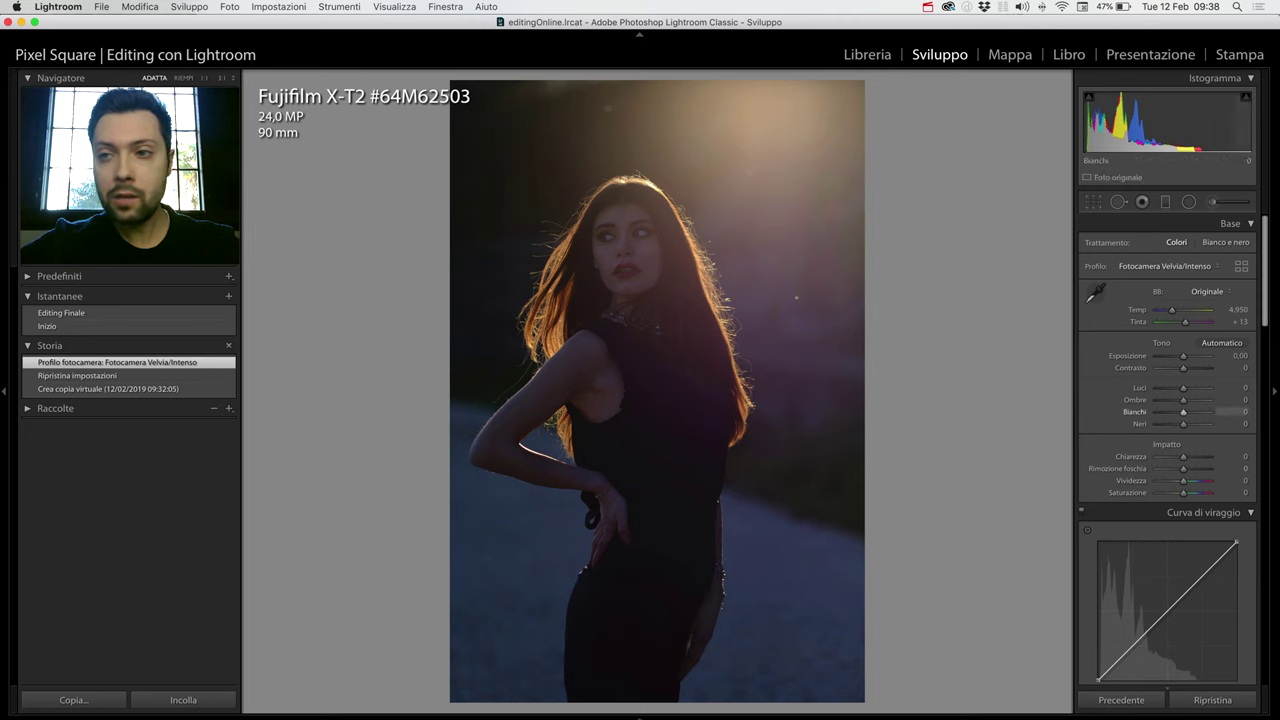
Set Whites to +66 while checking clipping, Shadows to +100 and Highlights to +8
drag(1183, 411, 1202, 411)
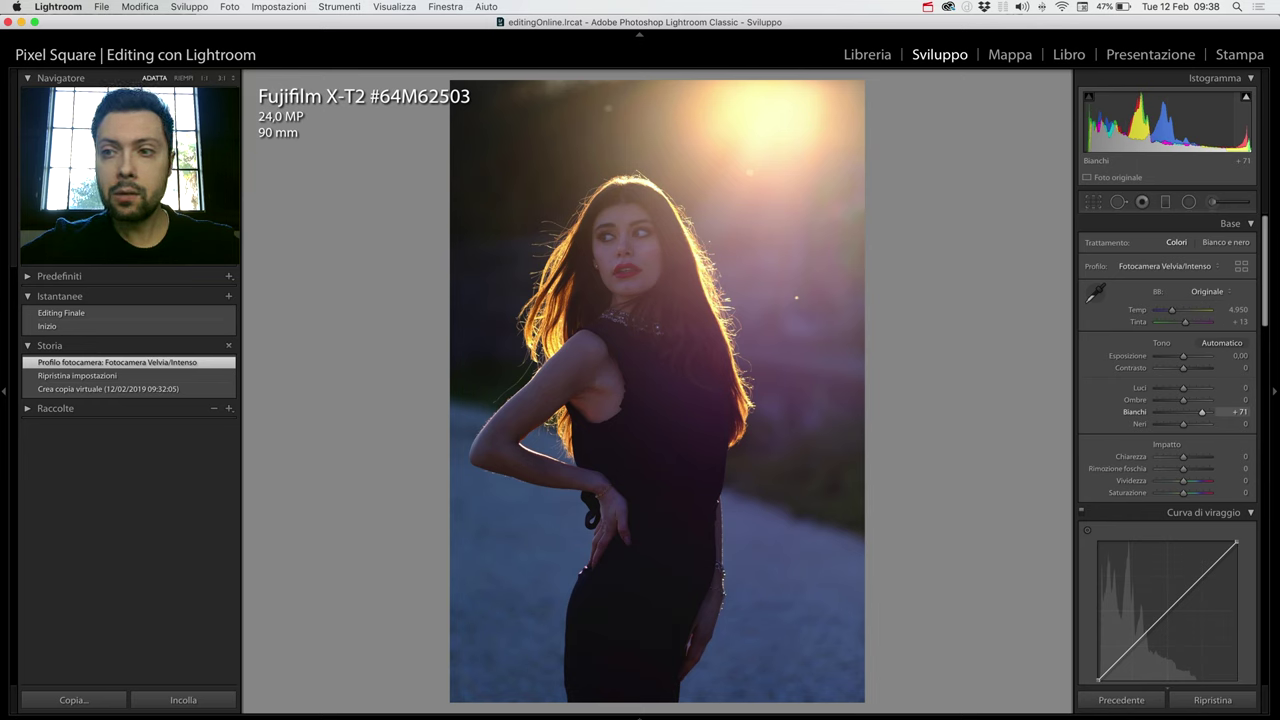
drag(1202, 411, 1200, 411)
alt+click(1203, 411)
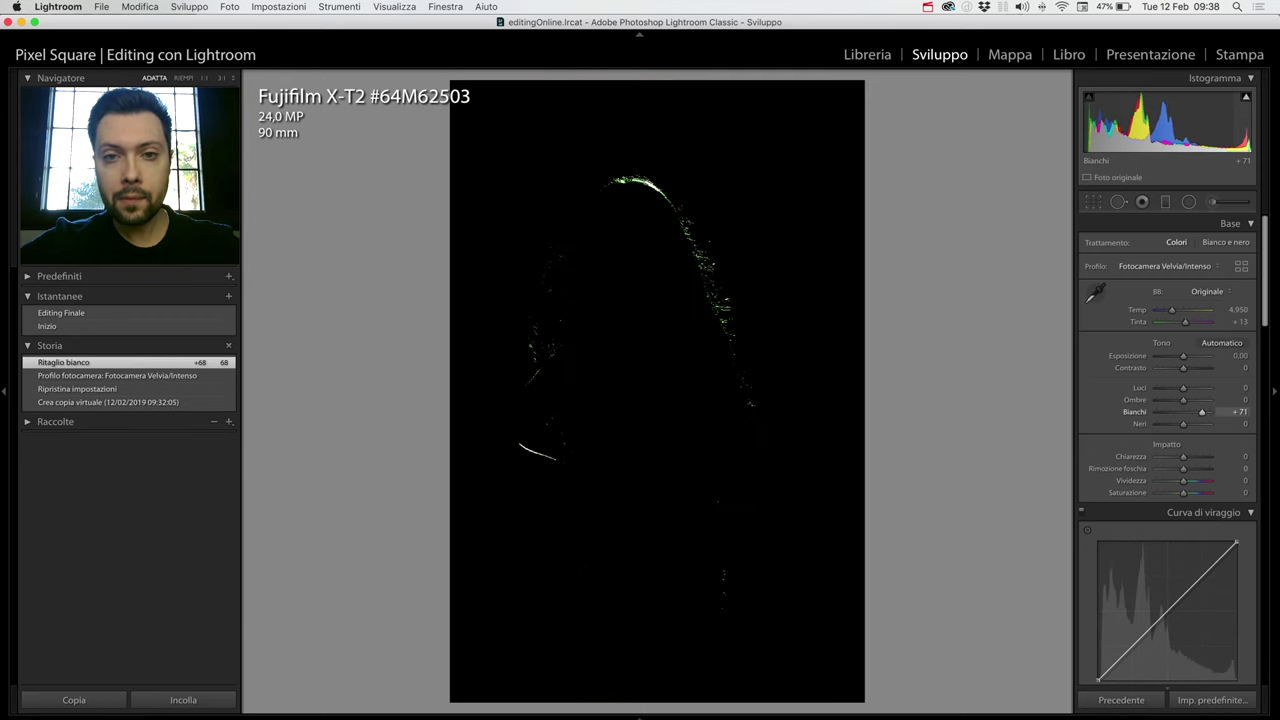
drag(1200, 411, 1199, 411)
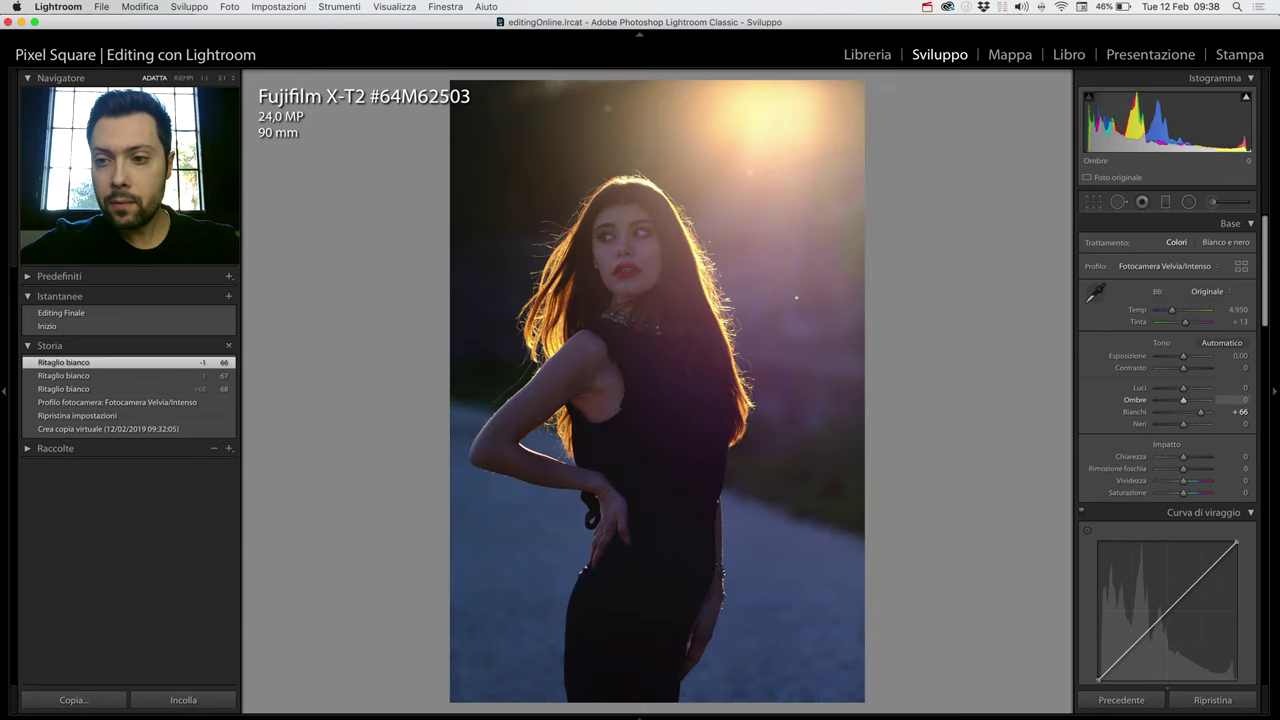
drag(1183, 399, 1209, 399)
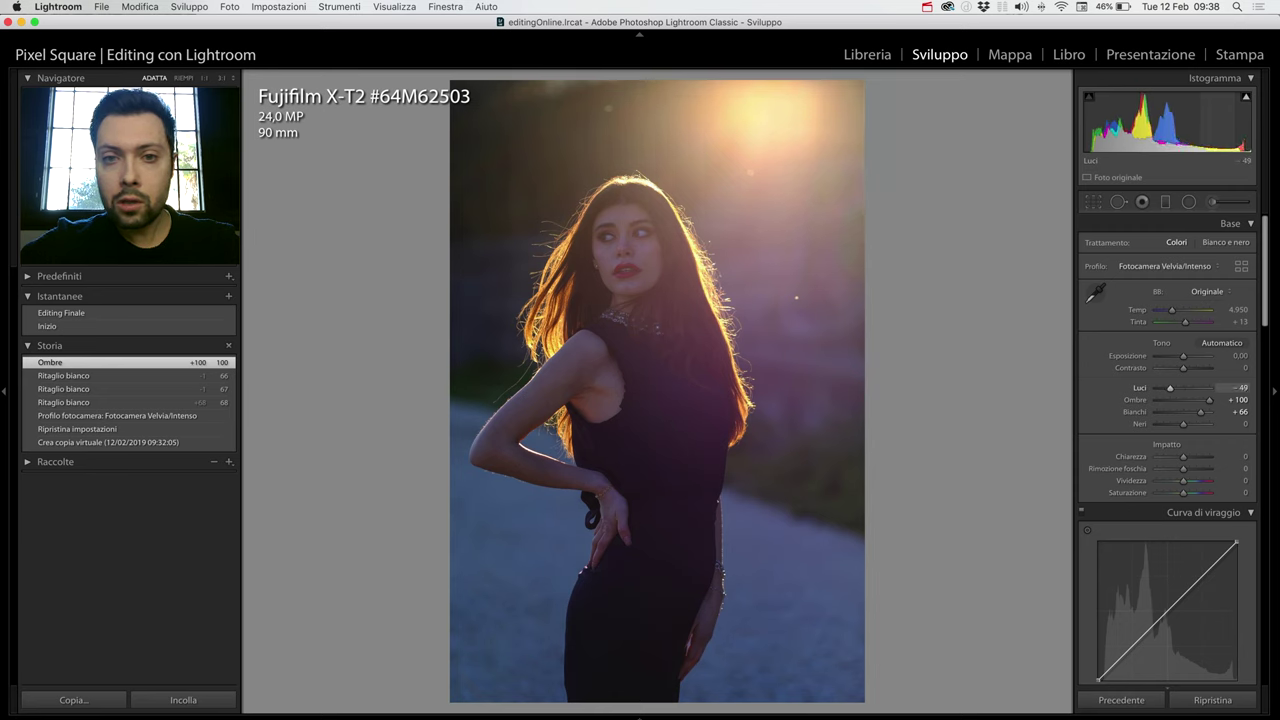
drag(1179, 387, 1203, 387)
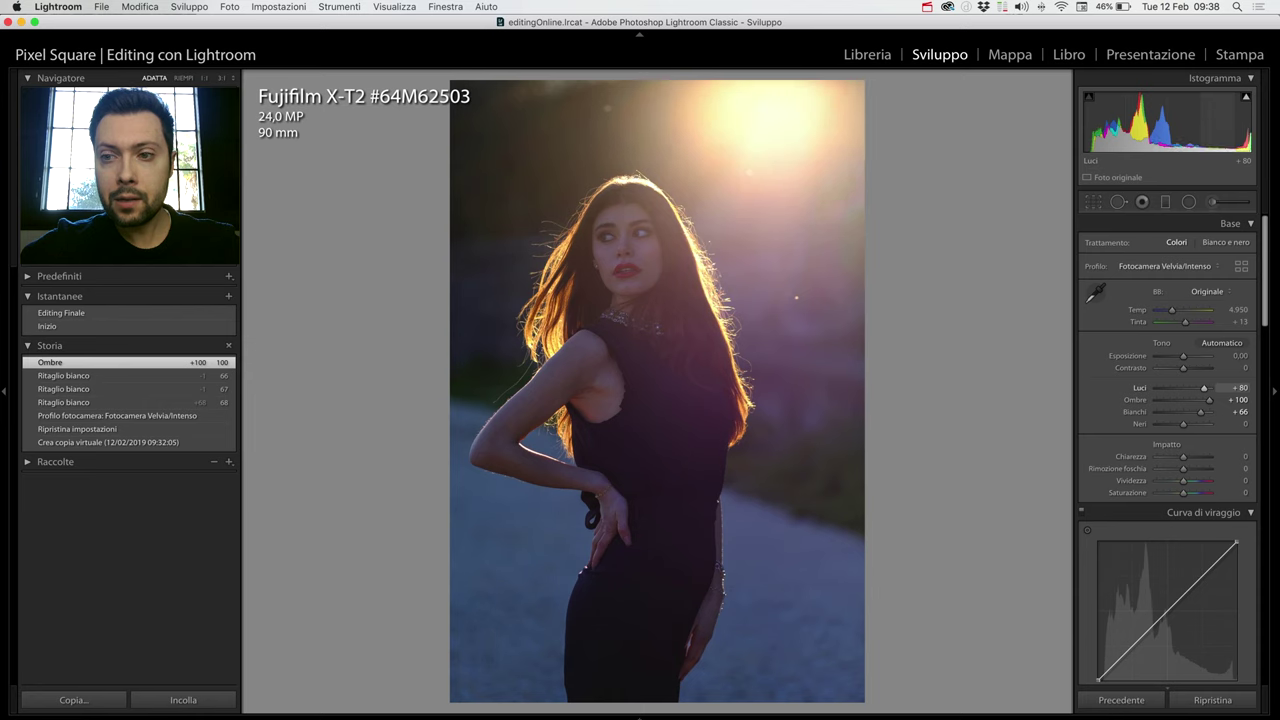
mouse_move(1202, 387)
mouse_down()
mouse_move(1157, 387)
mouse_move(1183, 387)
mouse_up()
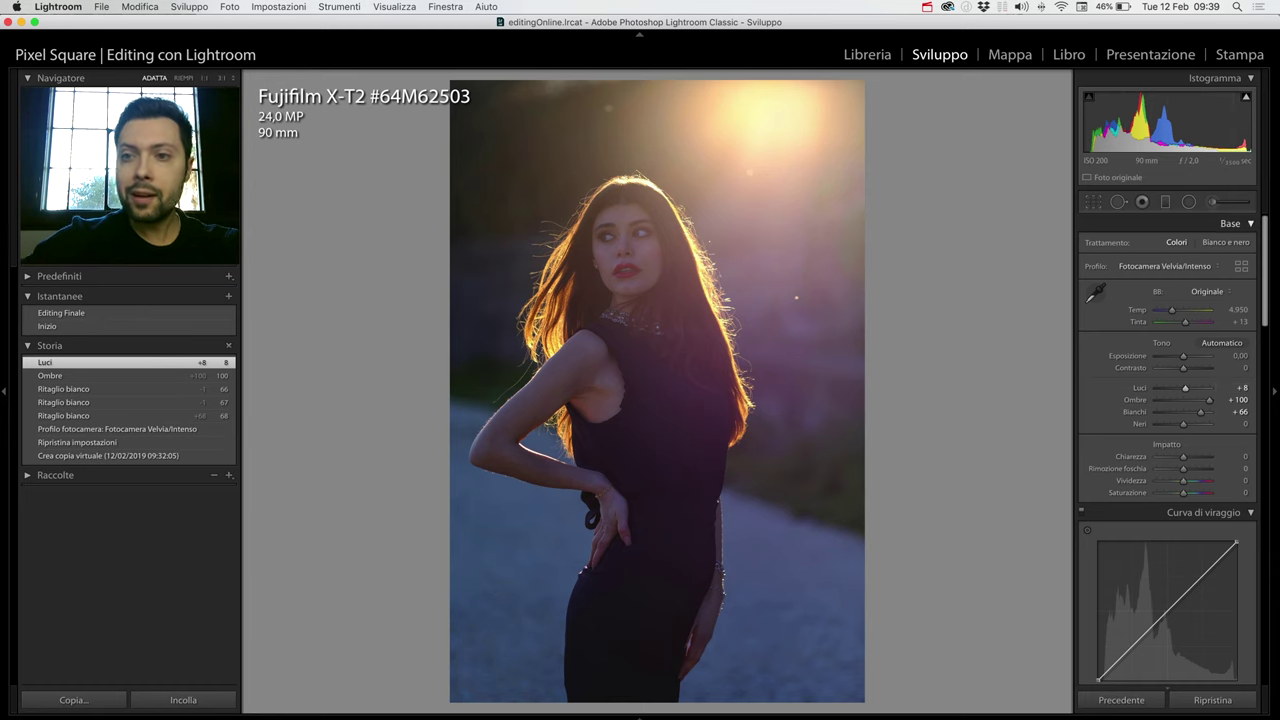
key(r)
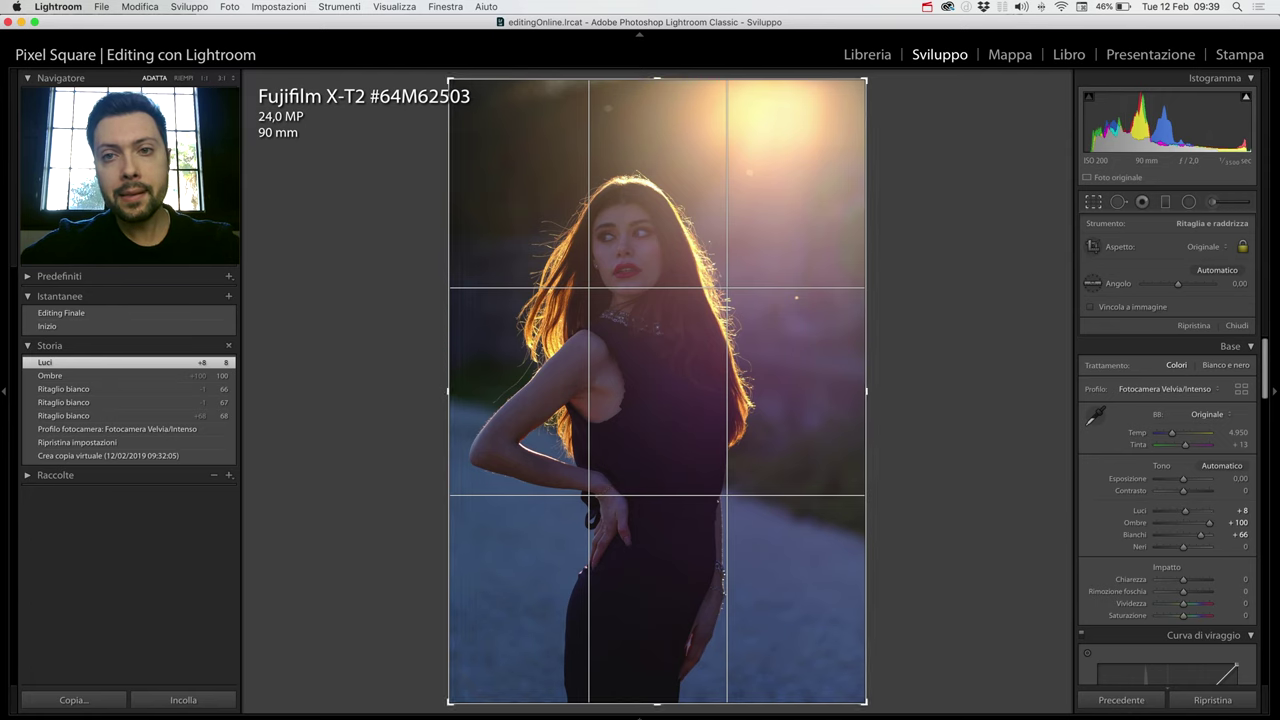
Crop tighter around the woman's head and shoulders and apply the crop
mouse_move(866, 79)
mouse_down()
mouse_move(838, 120)
mouse_move(829, 275)
mouse_move(866, 251)
mouse_up()
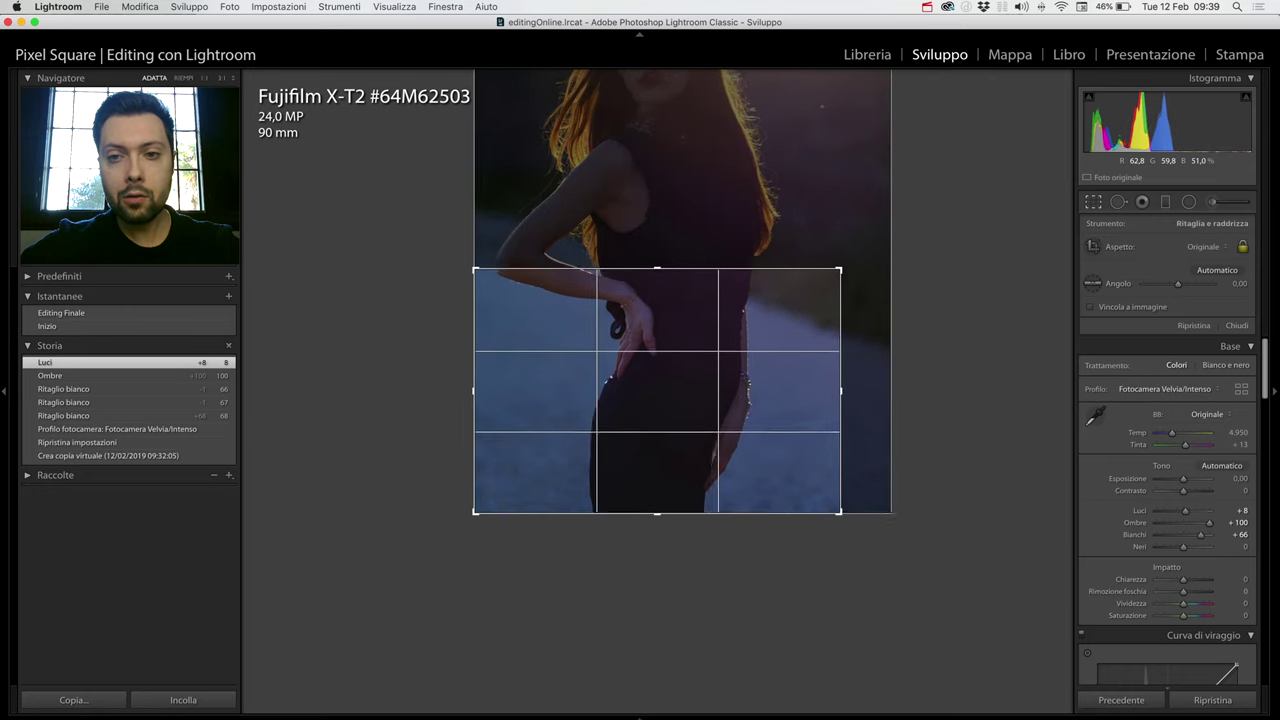
mouse_move(657, 300)
mouse_down()
mouse_move(657, 519)
mouse_move(657, 508)
mouse_up()
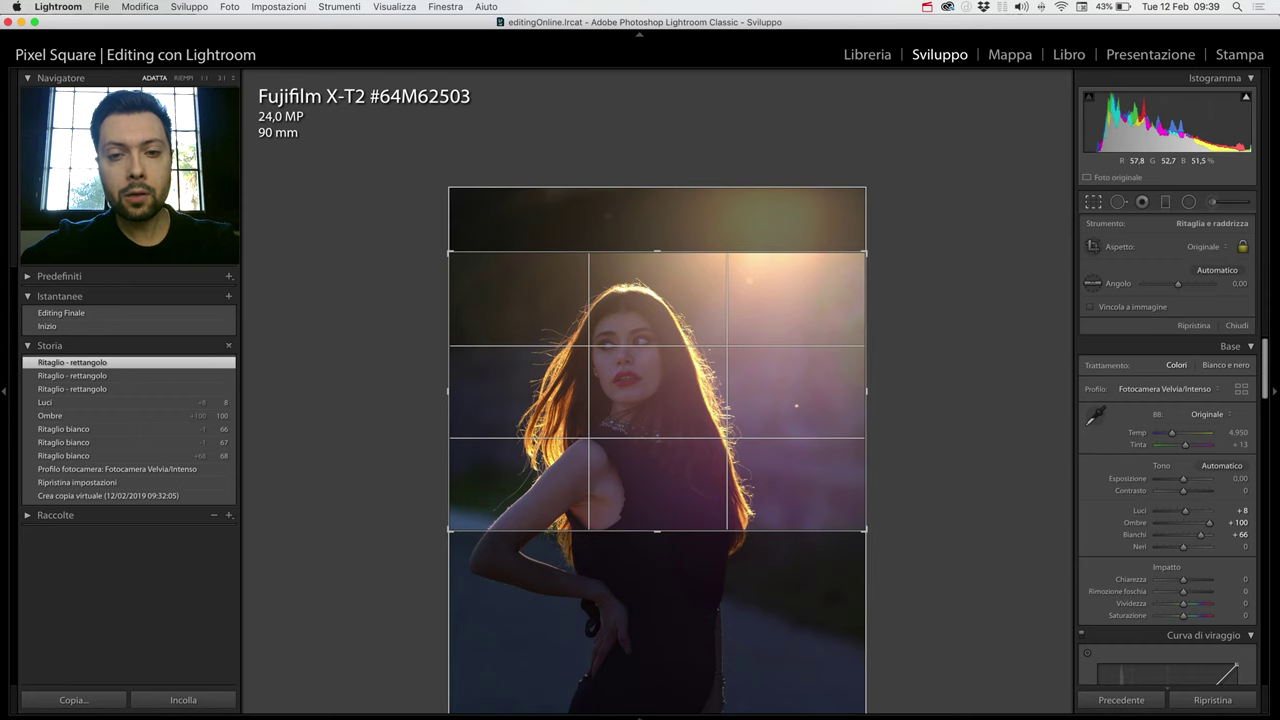
key(Return)
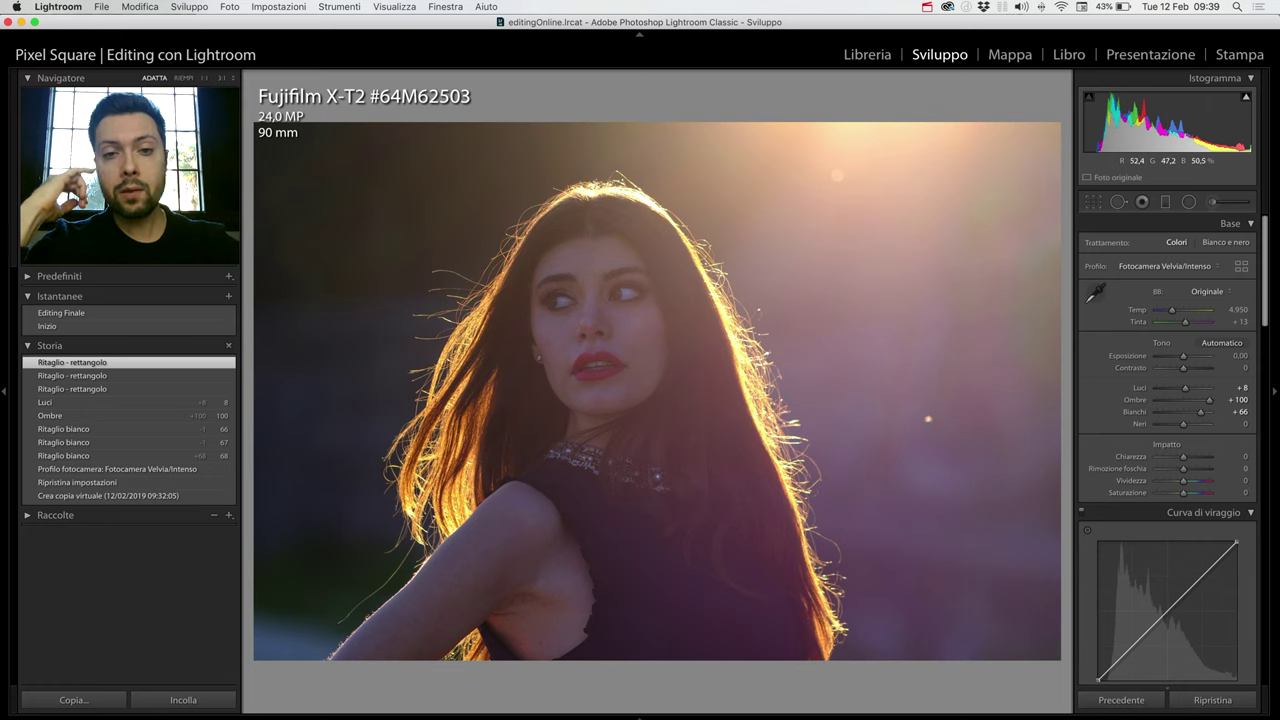
Draw a radial filter, tilting and stretching its ellipse around her head and shoulder, and invert it
key(shift+m)
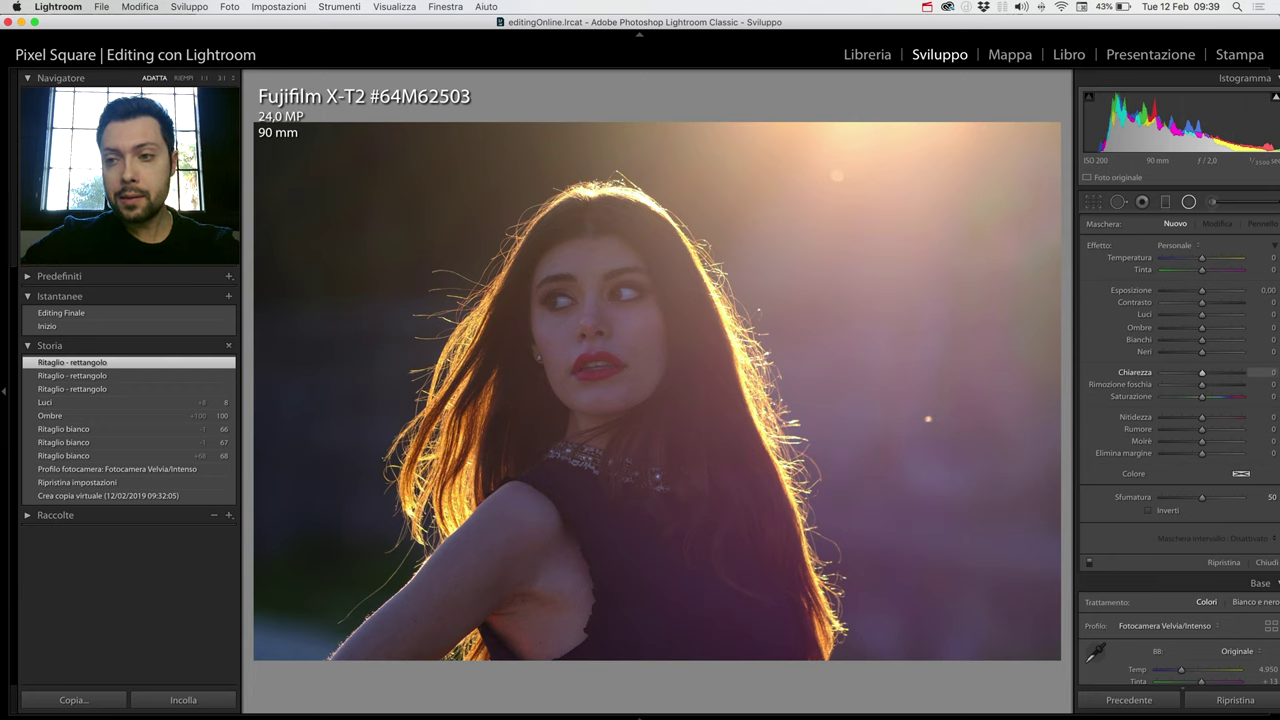
drag(570, 400, 722, 470)
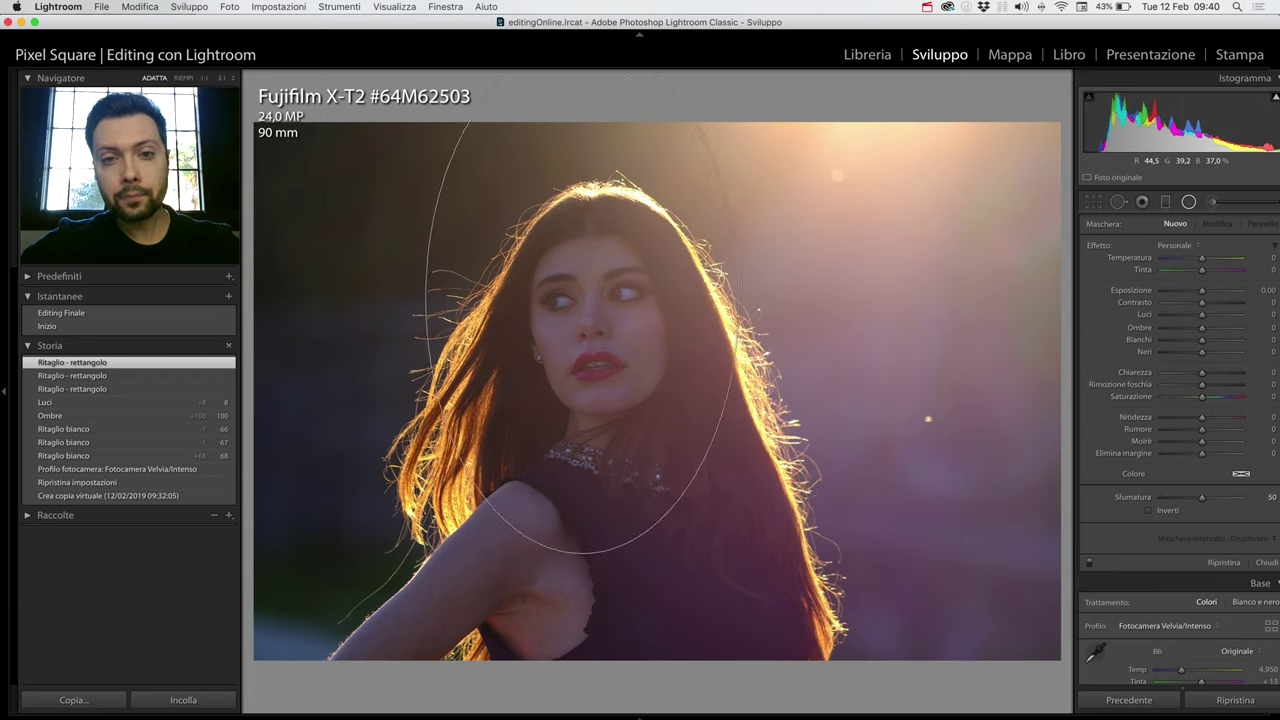
drag(583, 297, 568, 397)
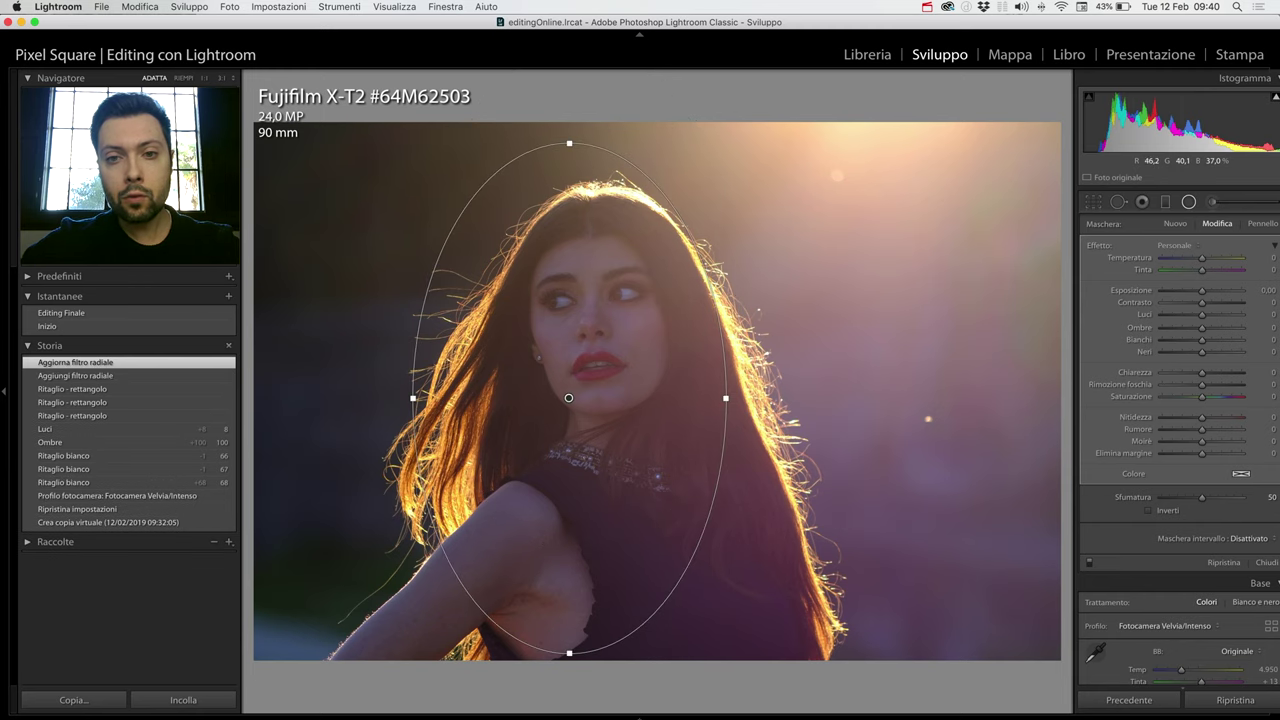
drag(695, 536, 622, 575)
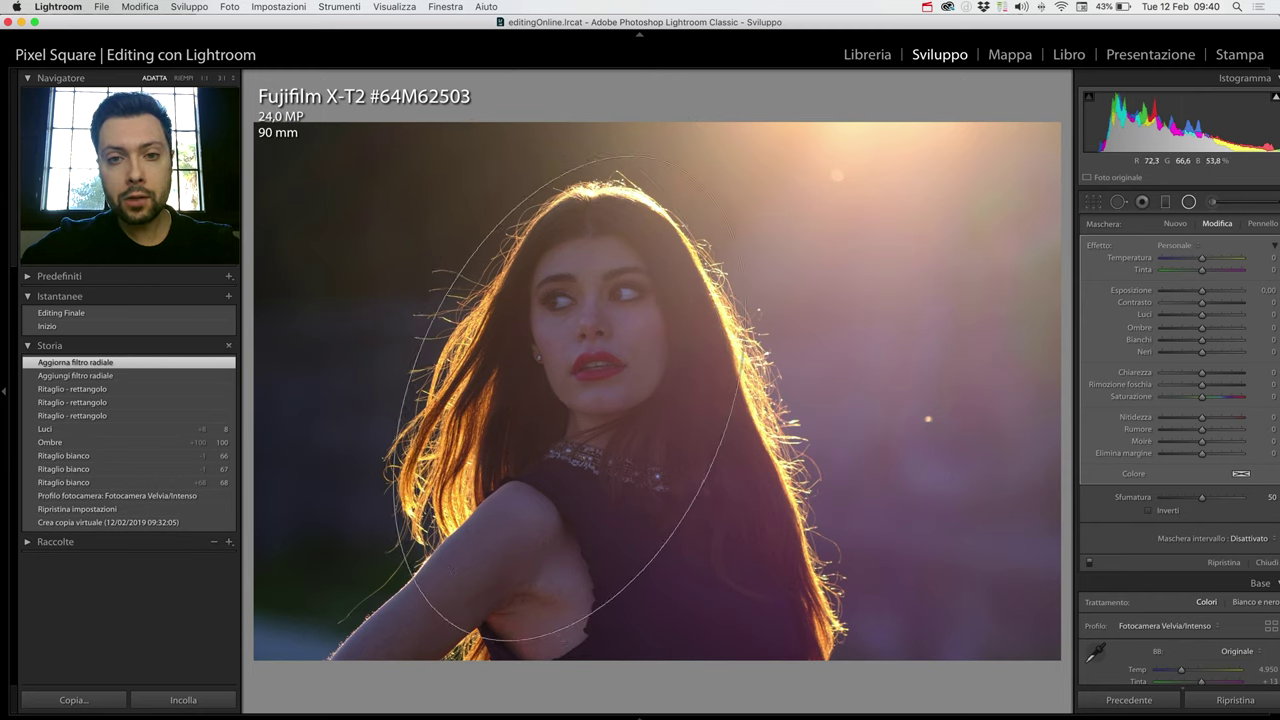
drag(568, 397, 552, 433)
drag(655, 201, 675, 159)
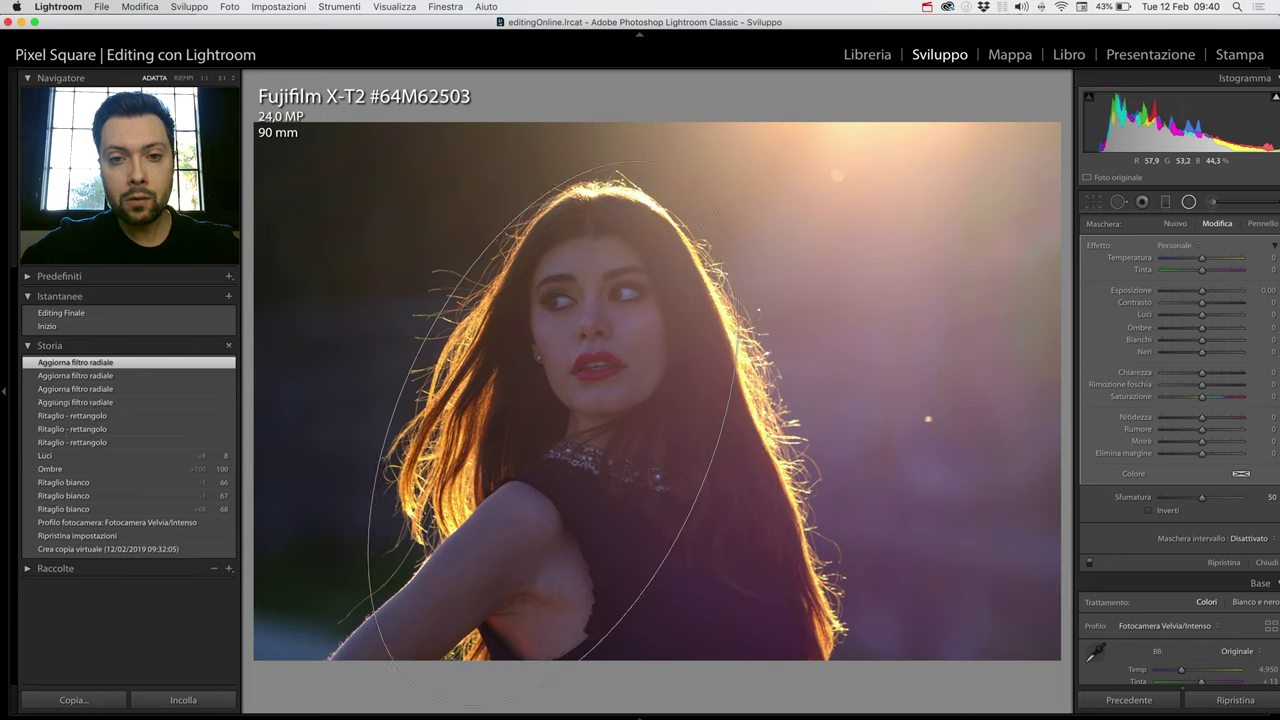
drag(696, 497, 705, 471)
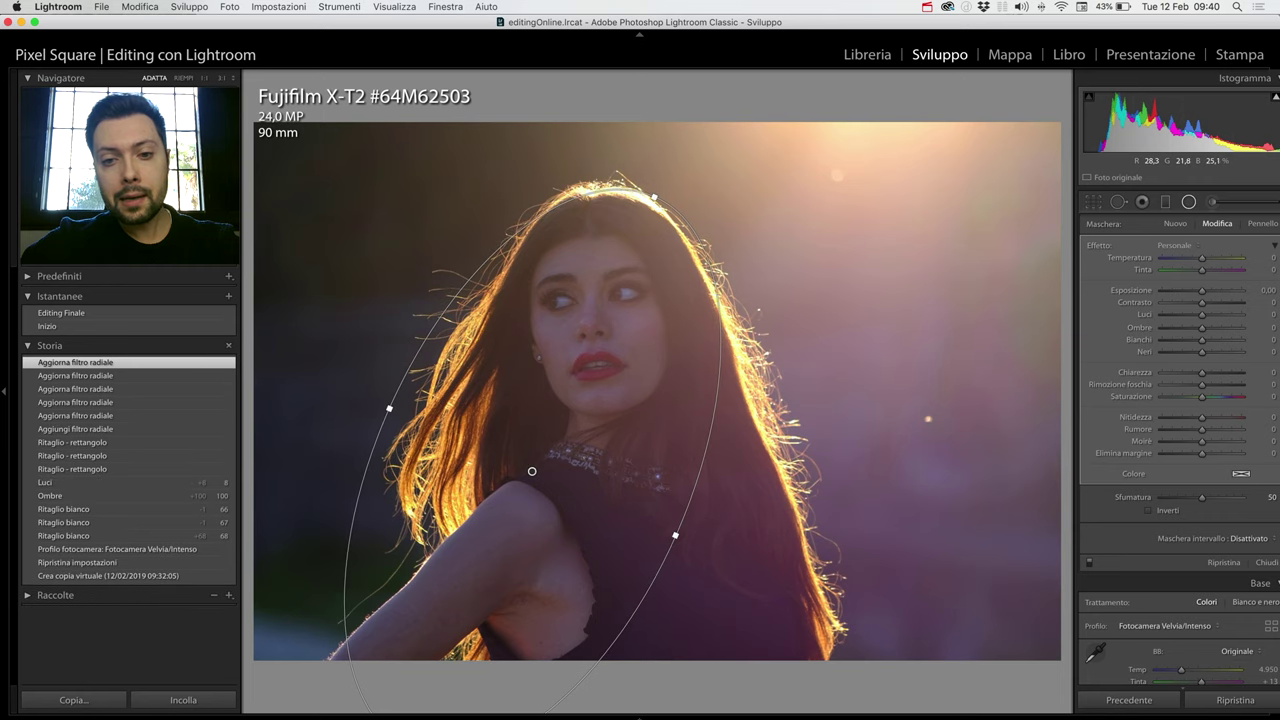
drag(675, 536, 685, 540)
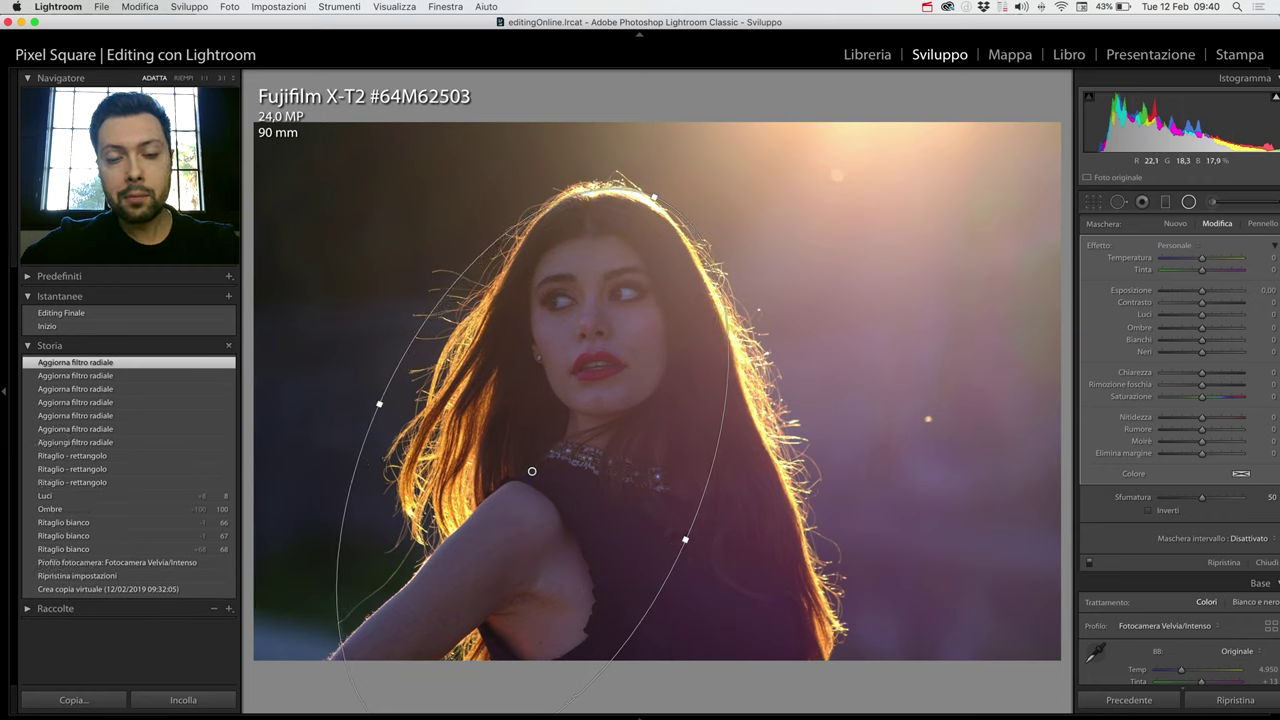
drag(532, 471, 539, 457)
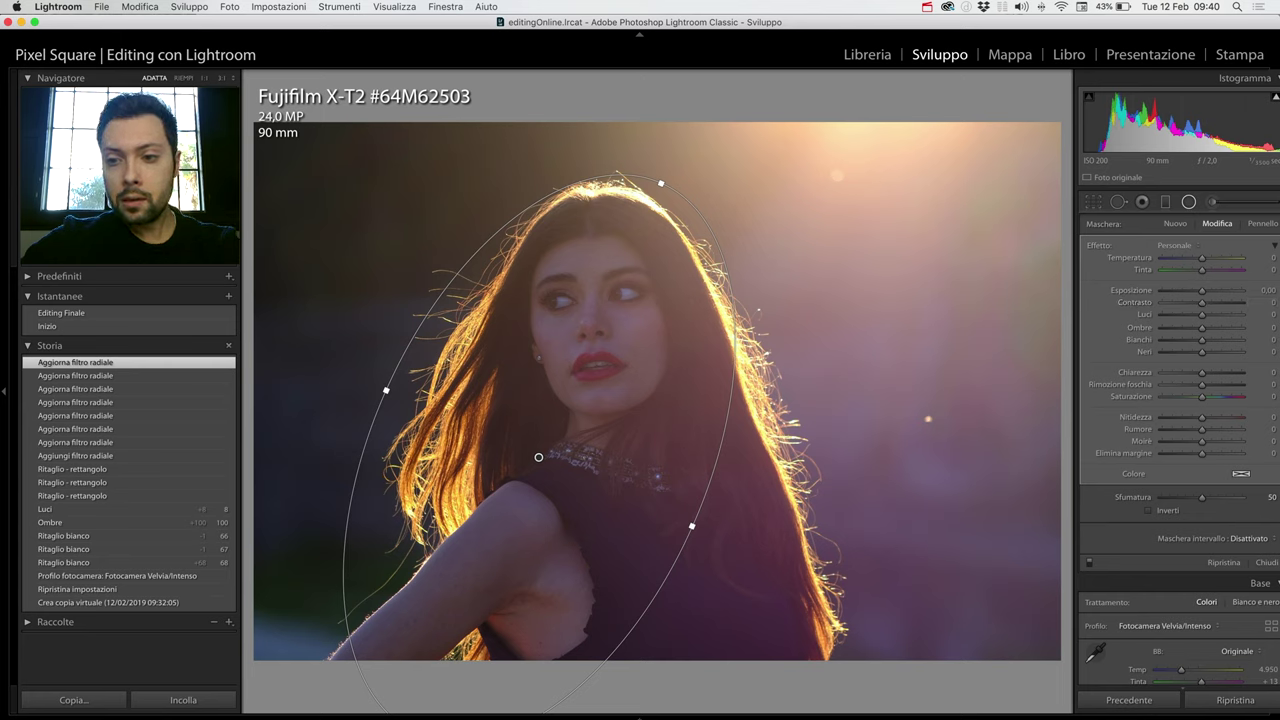
click(1148, 510)
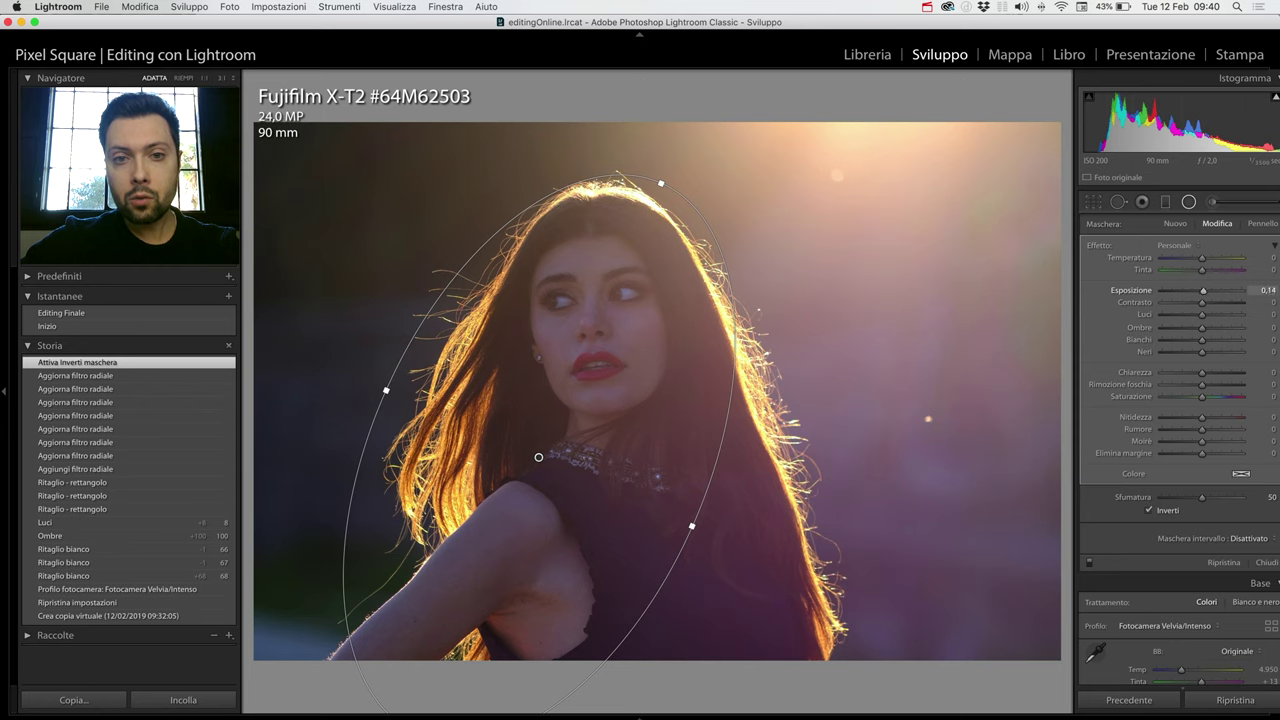
Brighten the radial filter's exposure, raise its feather toward 100, and widen the ellipse
drag(1203, 290, 1206, 290)
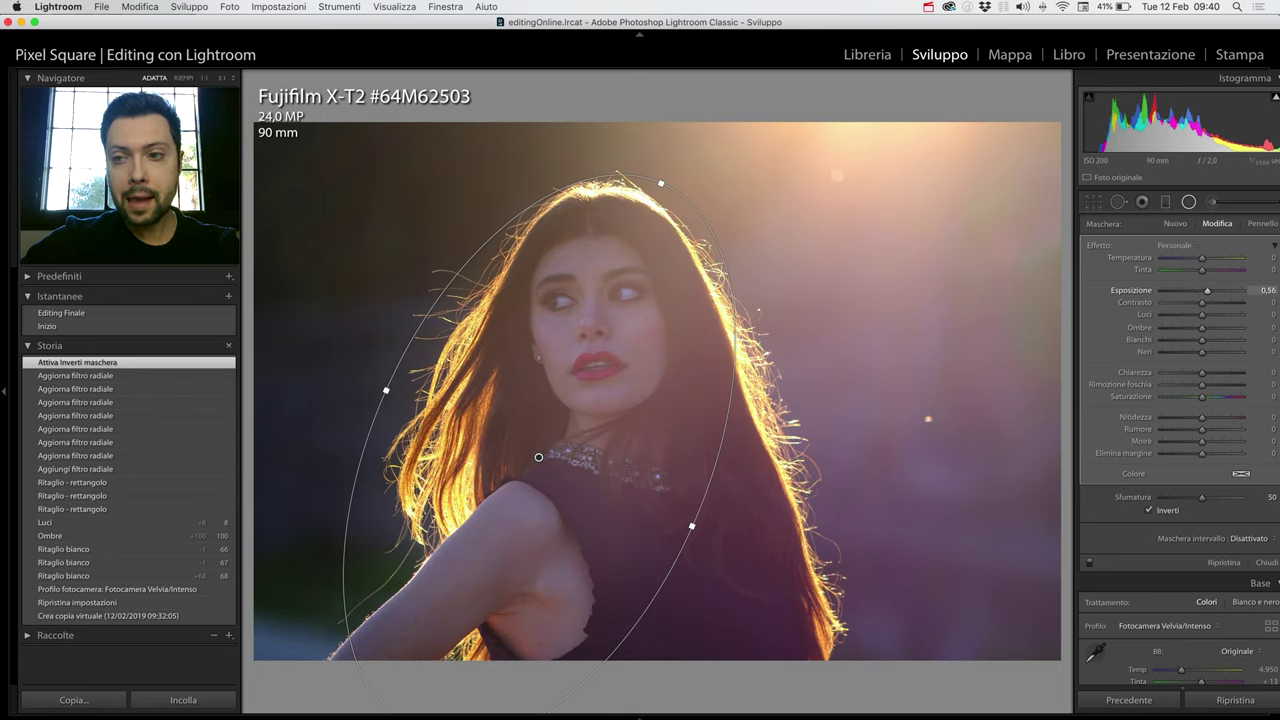
drag(1207, 290, 1208, 290)
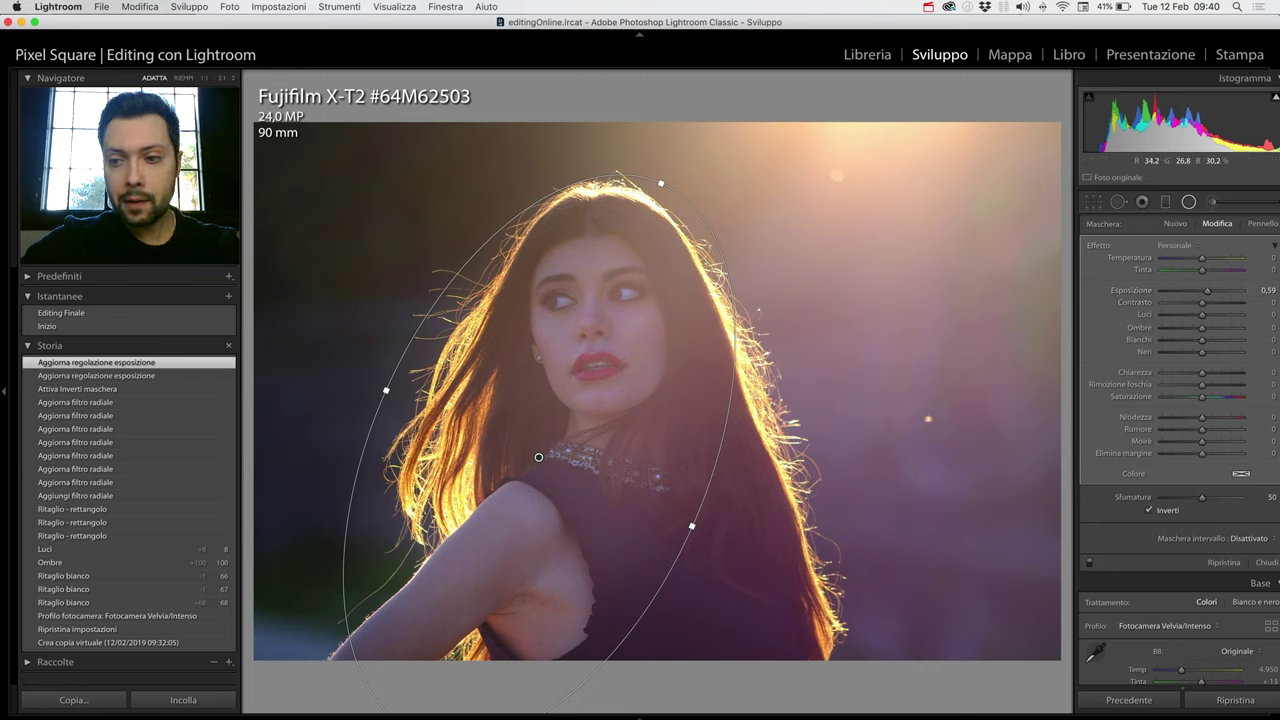
drag(692, 525, 695, 527)
drag(1202, 497, 1229, 497)
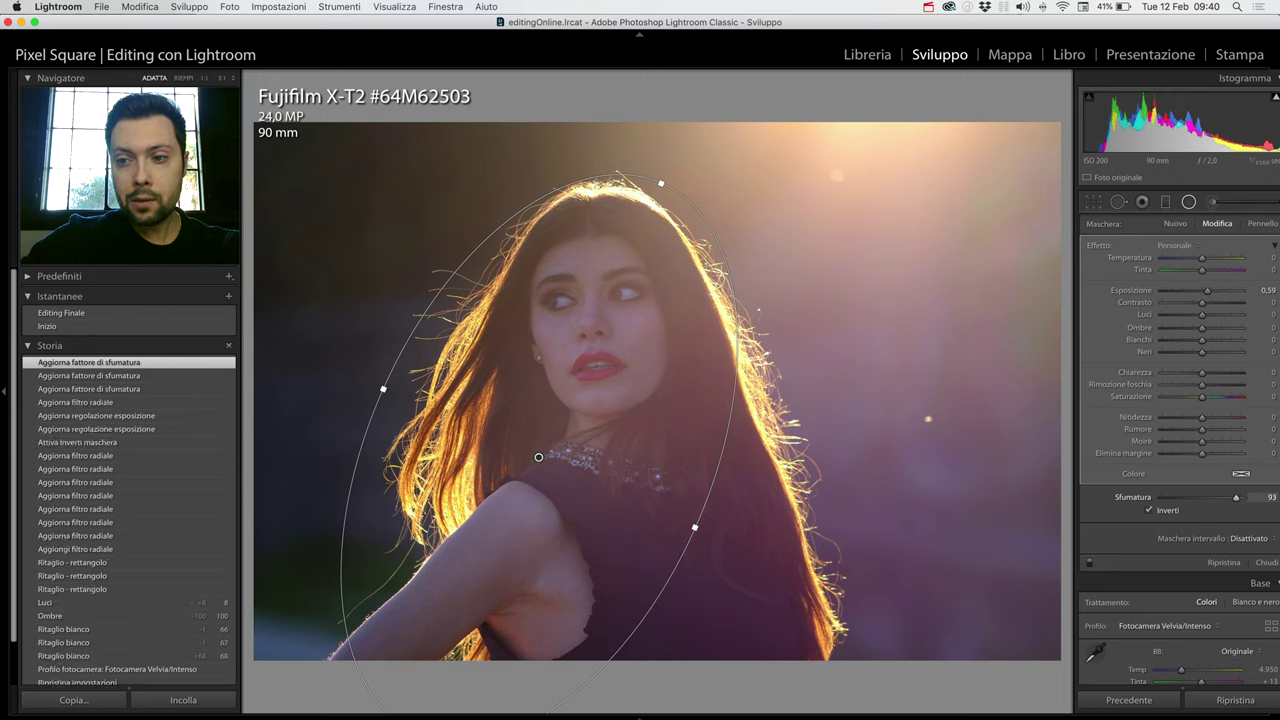
drag(1236, 497, 1241, 497)
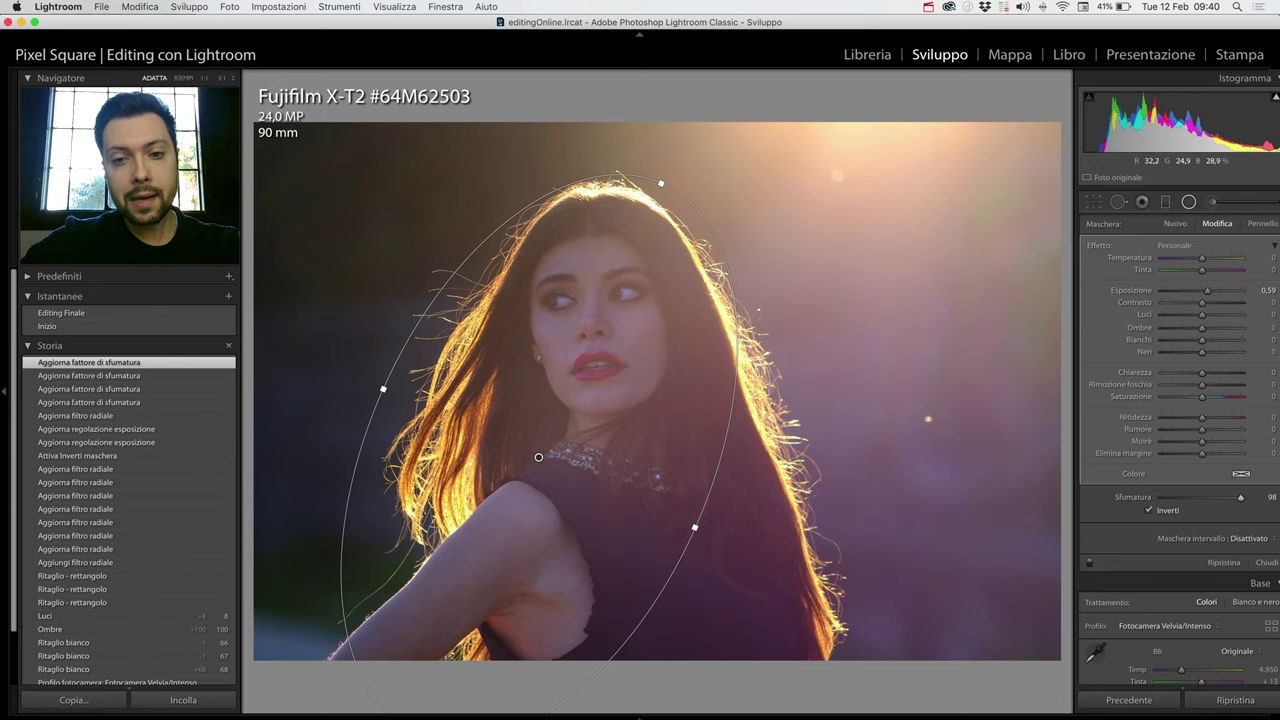
drag(694, 527, 709, 534)
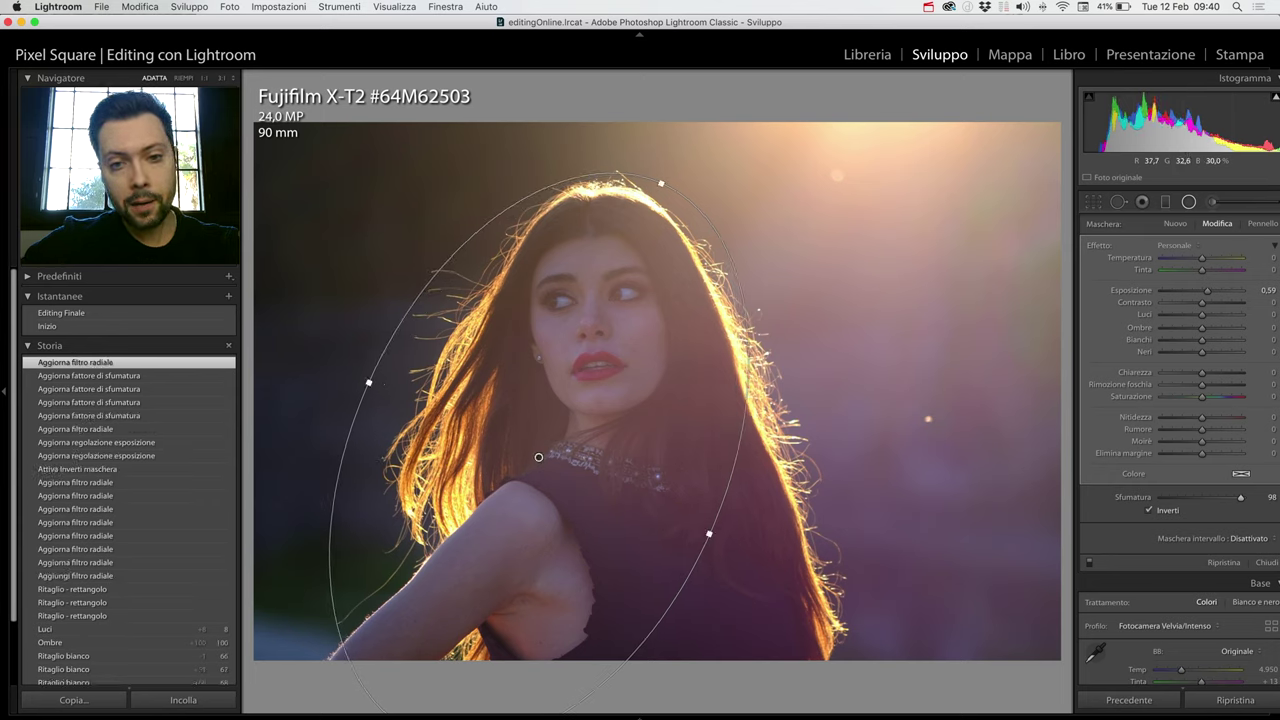
drag(538, 457, 547, 458)
Raise the filter exposure to 0.79, widen the ellipse evenly, and close the filter
drag(1207, 290, 1209, 290)
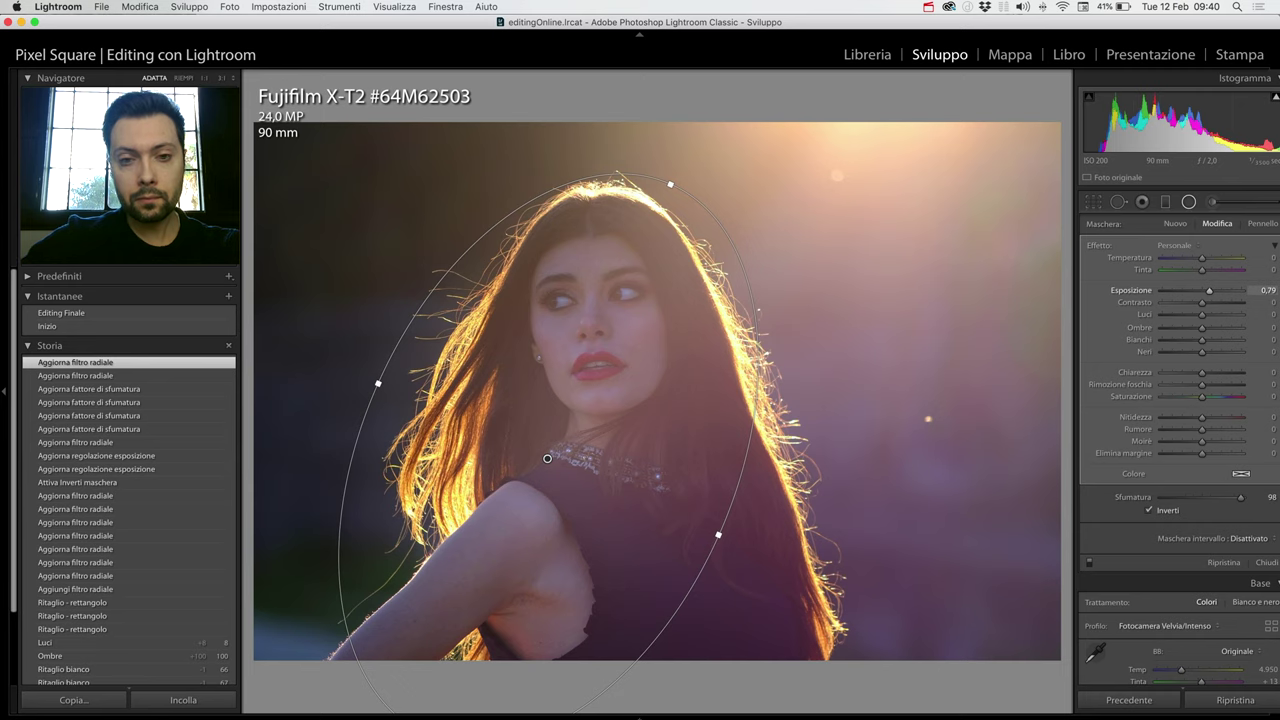
click(551, 451)
drag(722, 527, 737, 535)
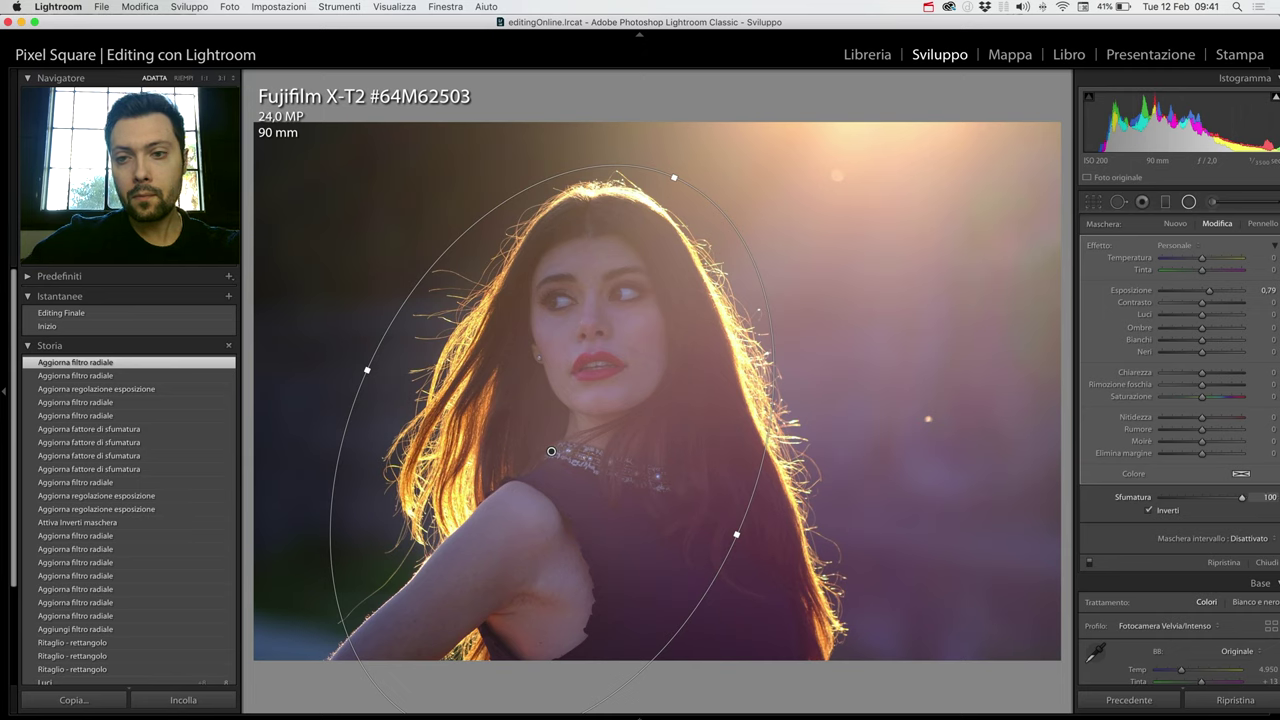
click(1188, 201)
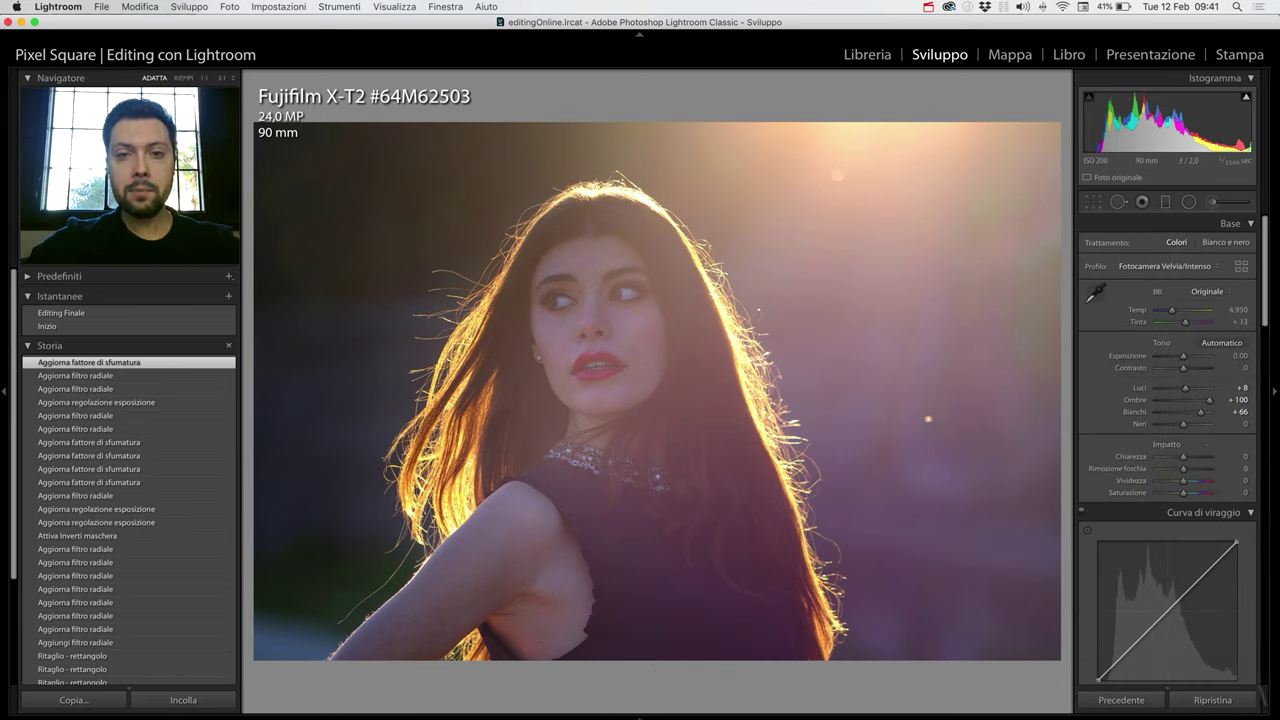
key(backslash)
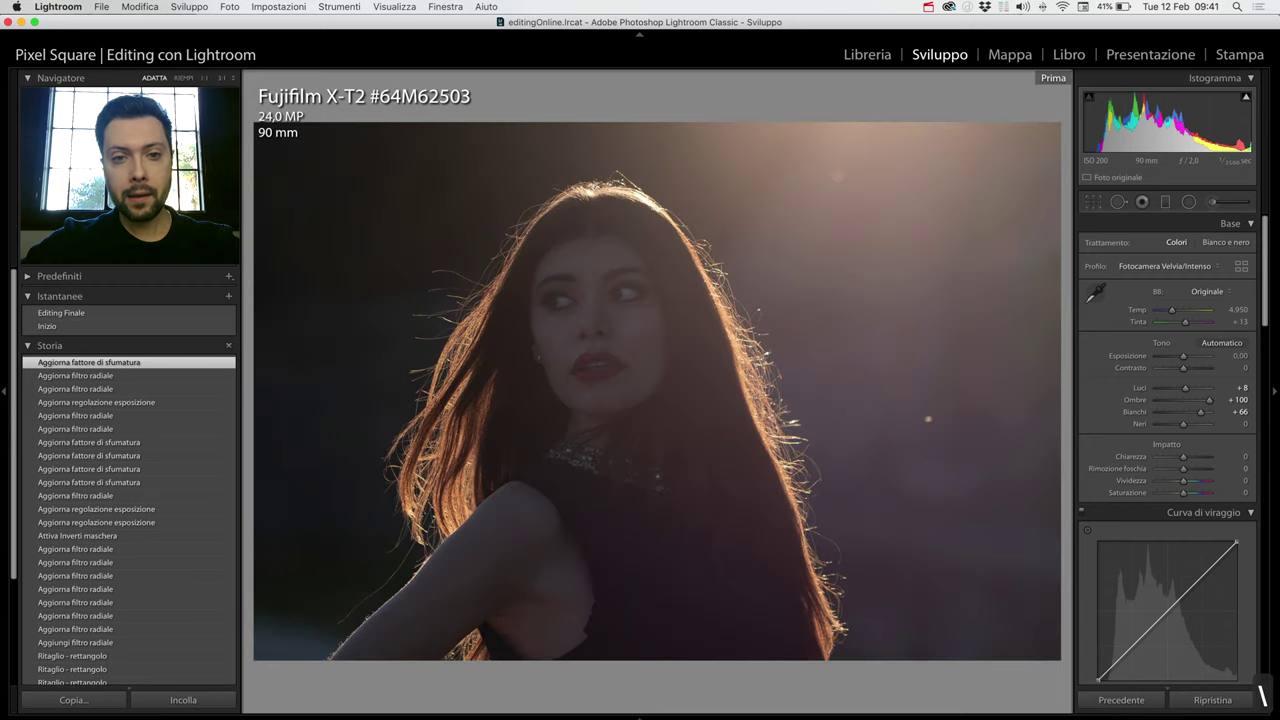
Toggle before/after views, then pick Spot Removal in Heal mode at size 75
key(backslash)
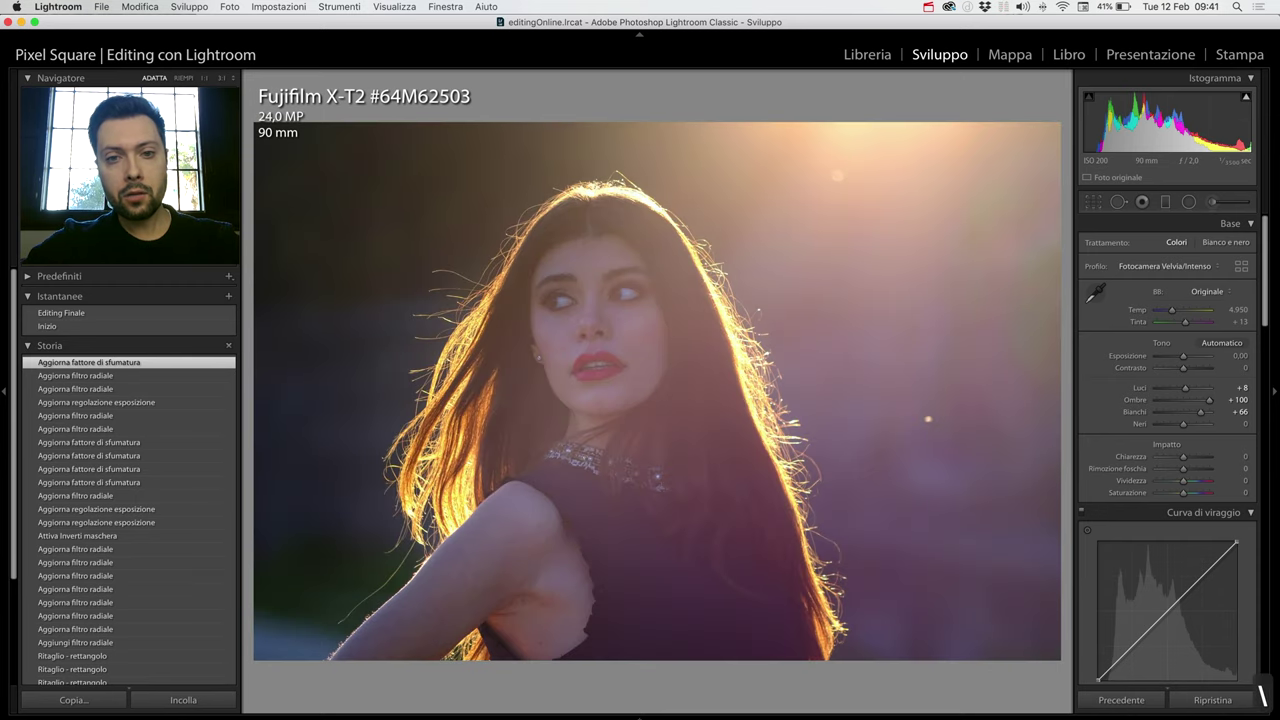
key(backslash)
key(backslash)
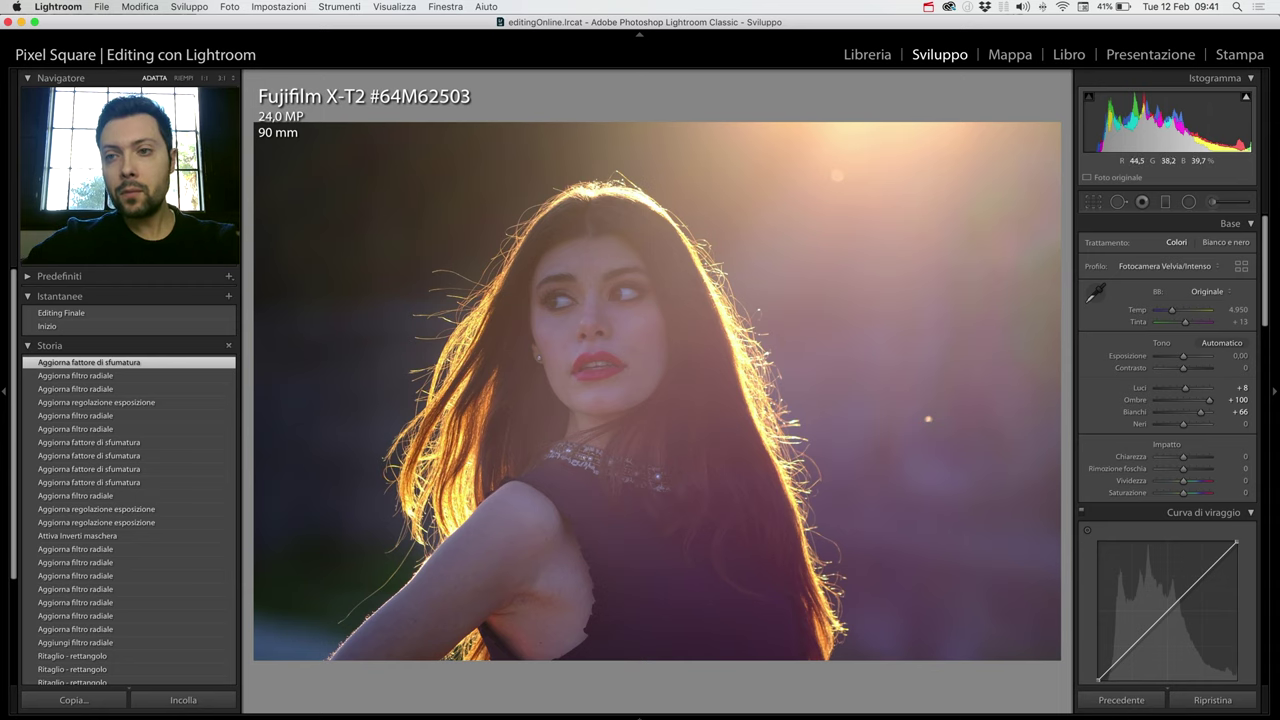
key(q)
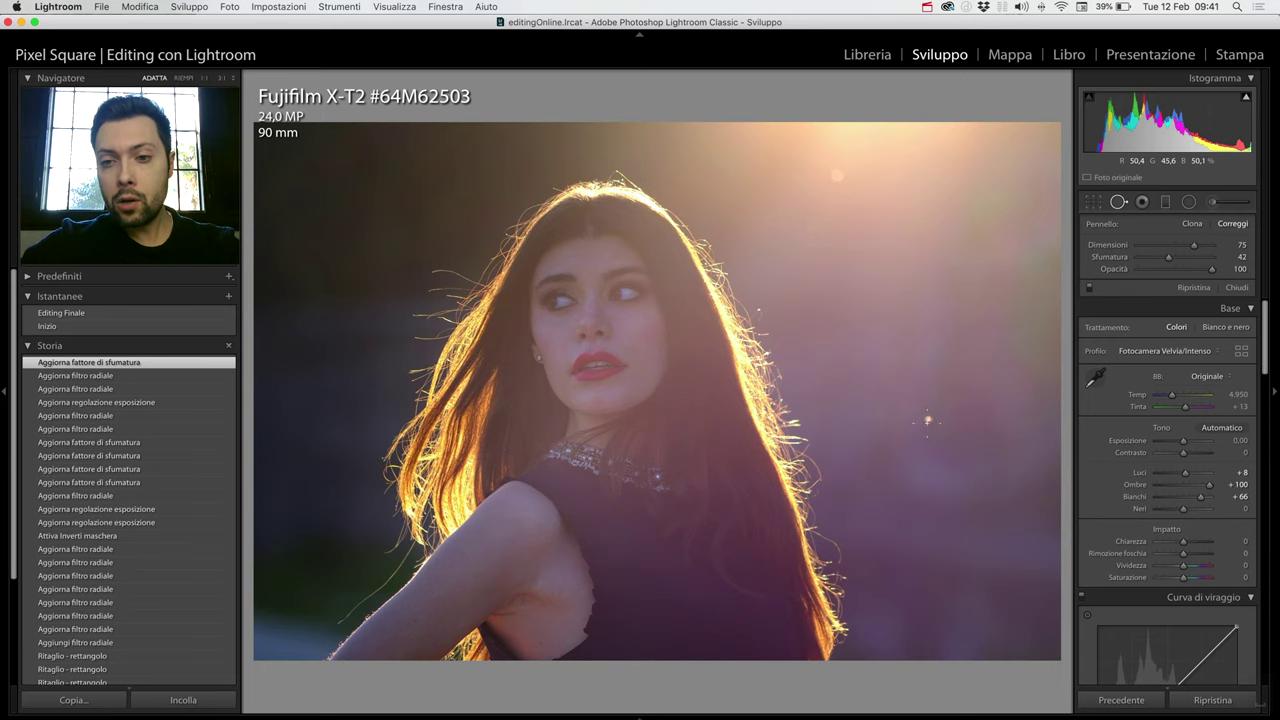
Heal two bright specks in the background sky, zooming to 3:1 for the first
key(z)
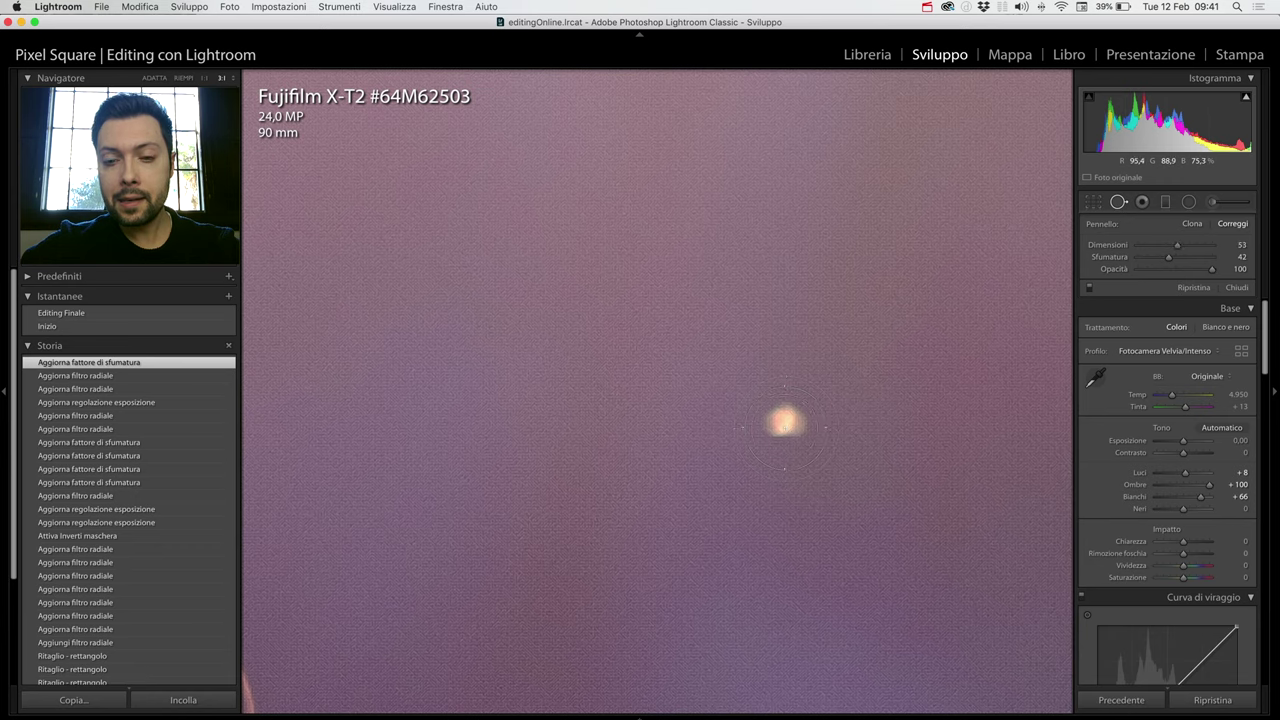
click(785, 422)
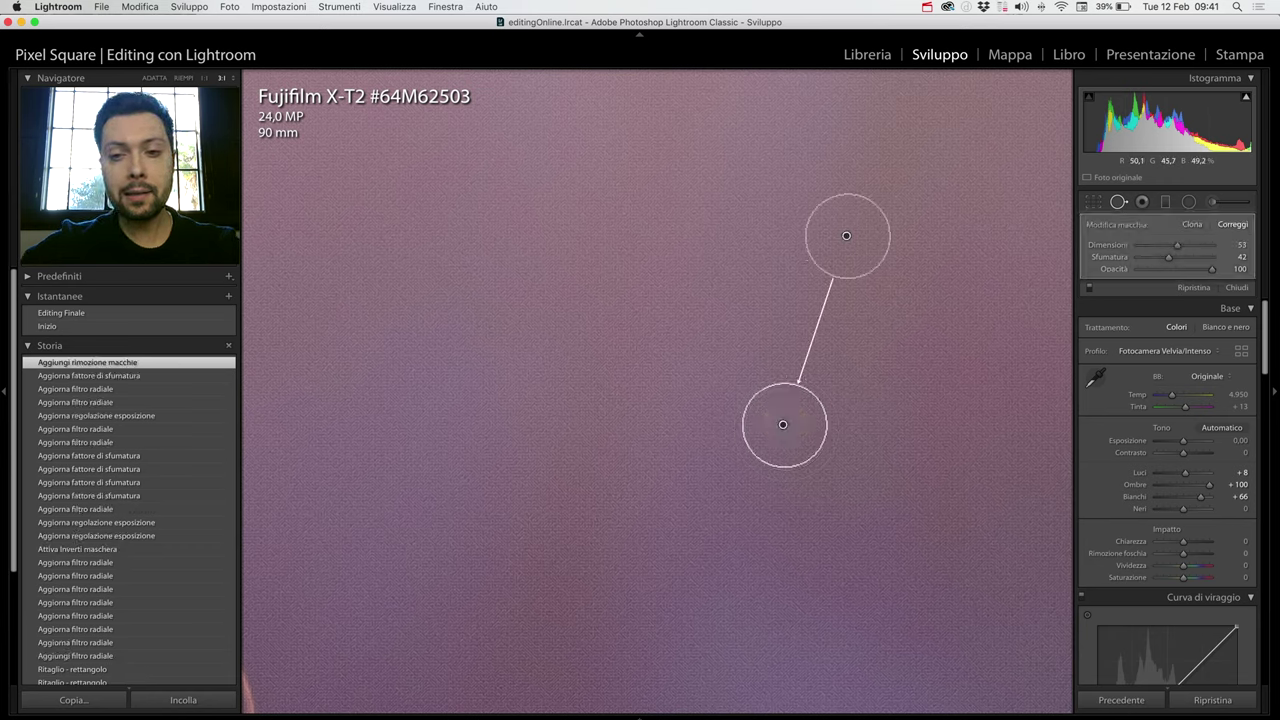
key(z)
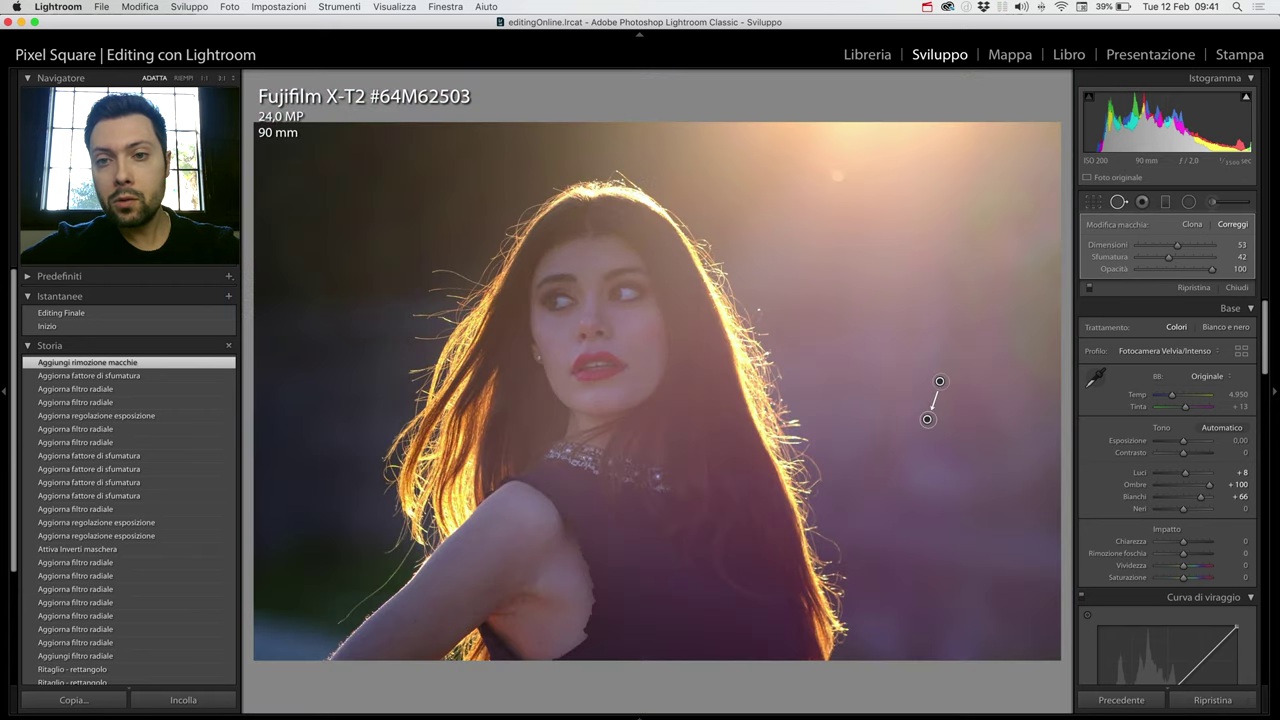
scroll(836, 180, up, 5)
click(836, 173)
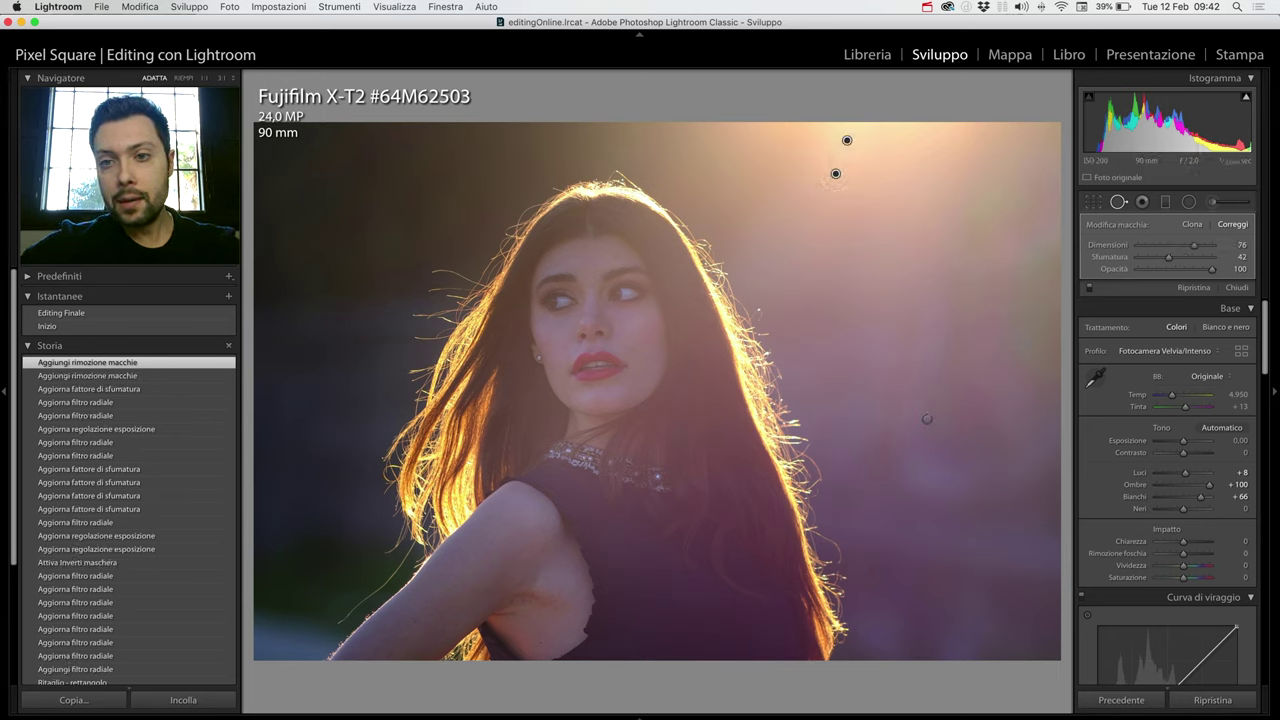
key(q)
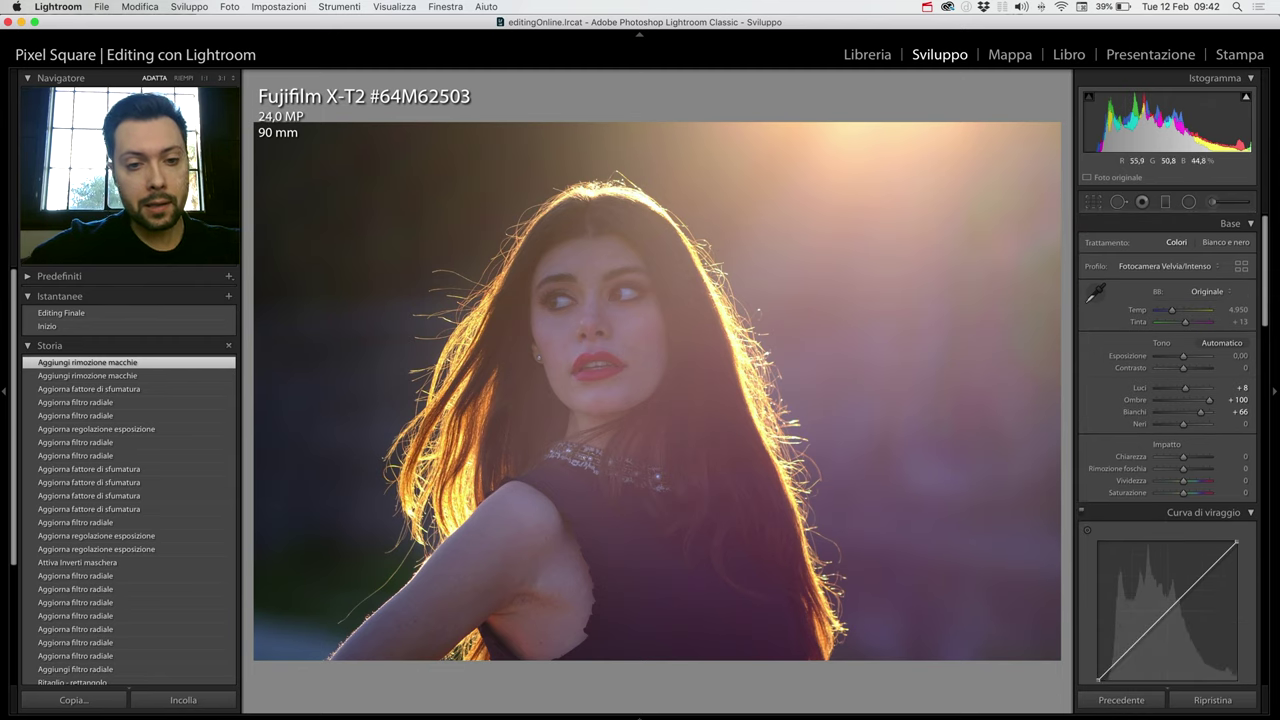
Paint out the stray hair strand above her shoulder with a smaller brush, sourcing clean dark background
click(470, 530)
drag(500, 450, 800, 380)
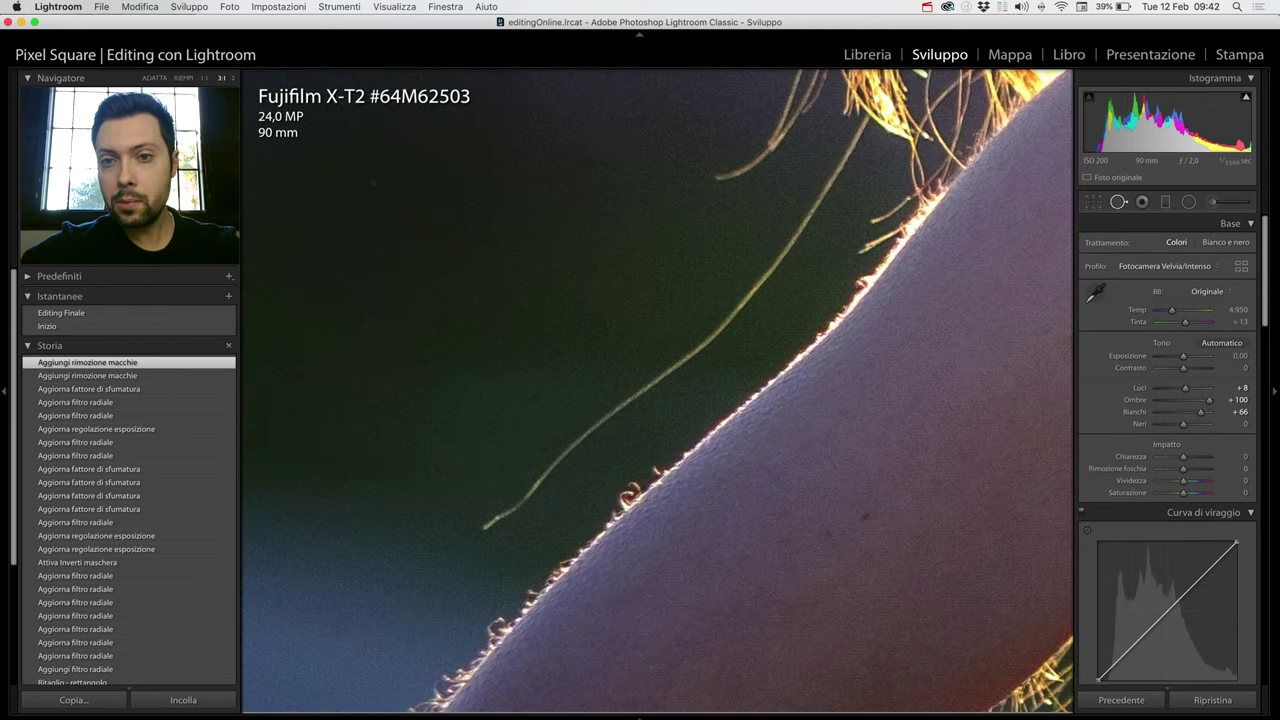
click(1118, 201)
scroll(450, 508, down, 3)
scroll(495, 505, down, 2)
scroll(505, 508, down, 3)
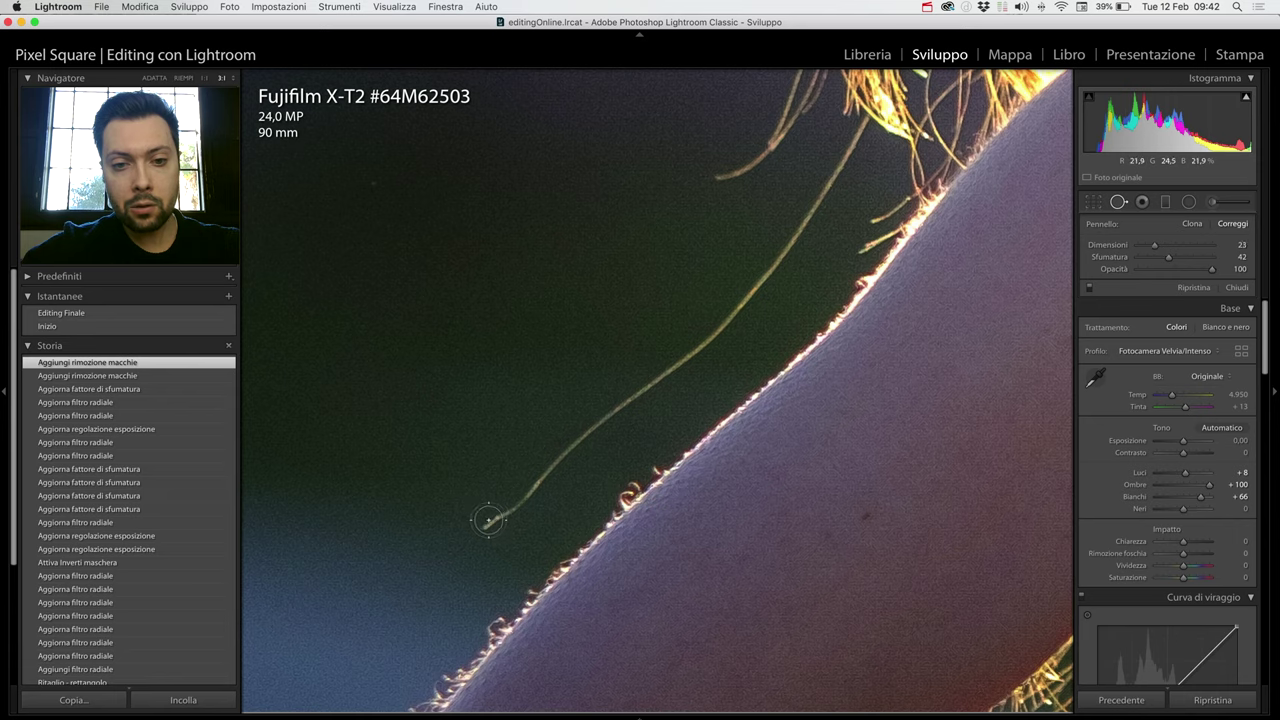
mouse_move(484, 525)
mouse_down()
mouse_move(760, 282)
mouse_move(848, 155)
mouse_up()
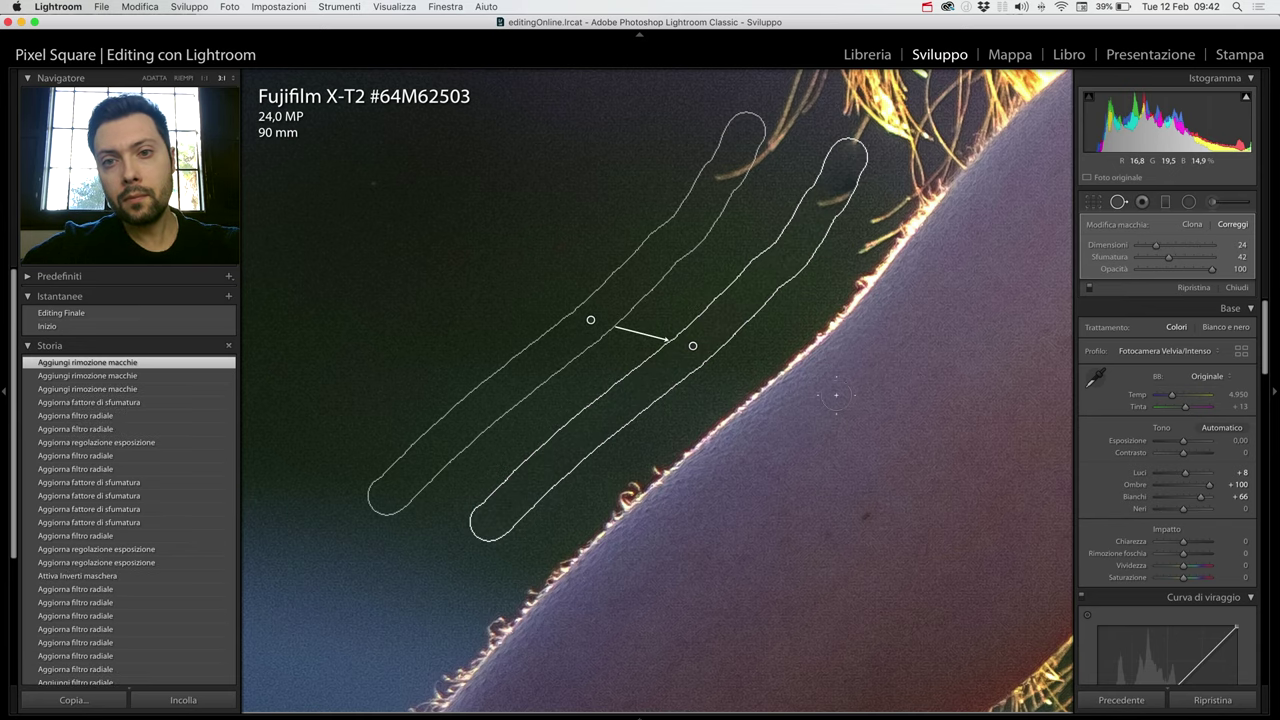
drag(590, 319, 561, 301)
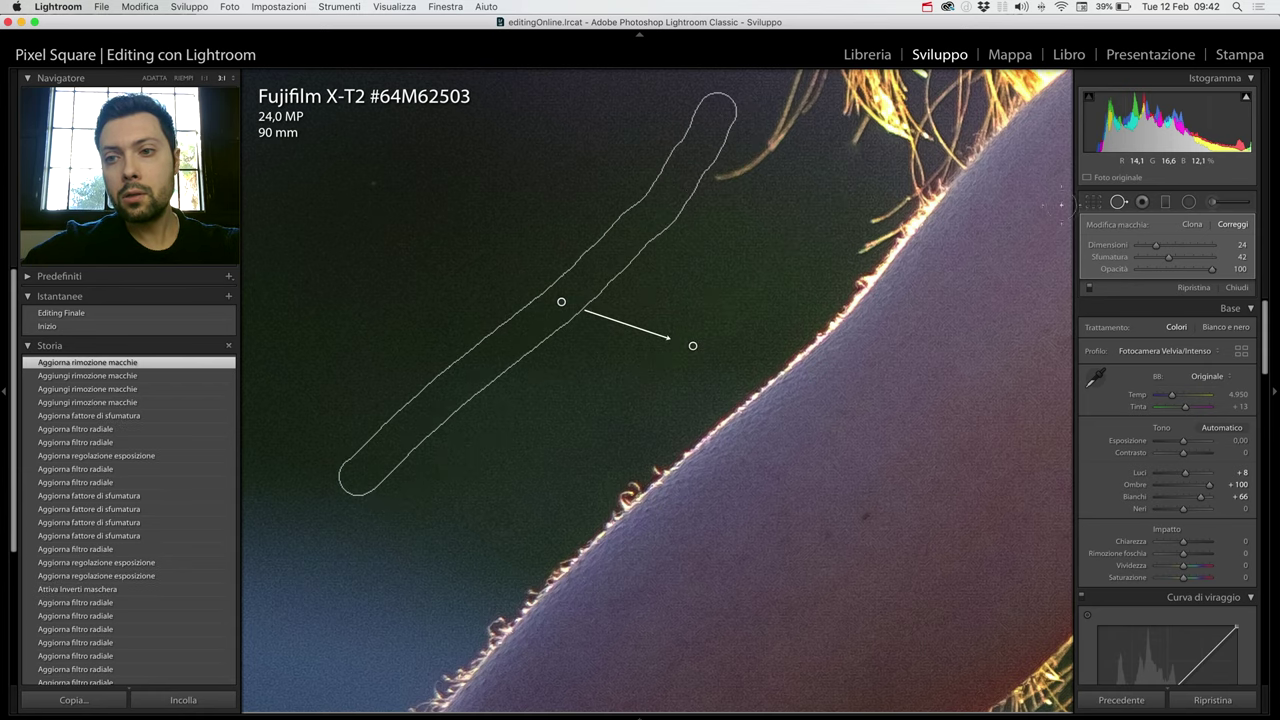
key(q)
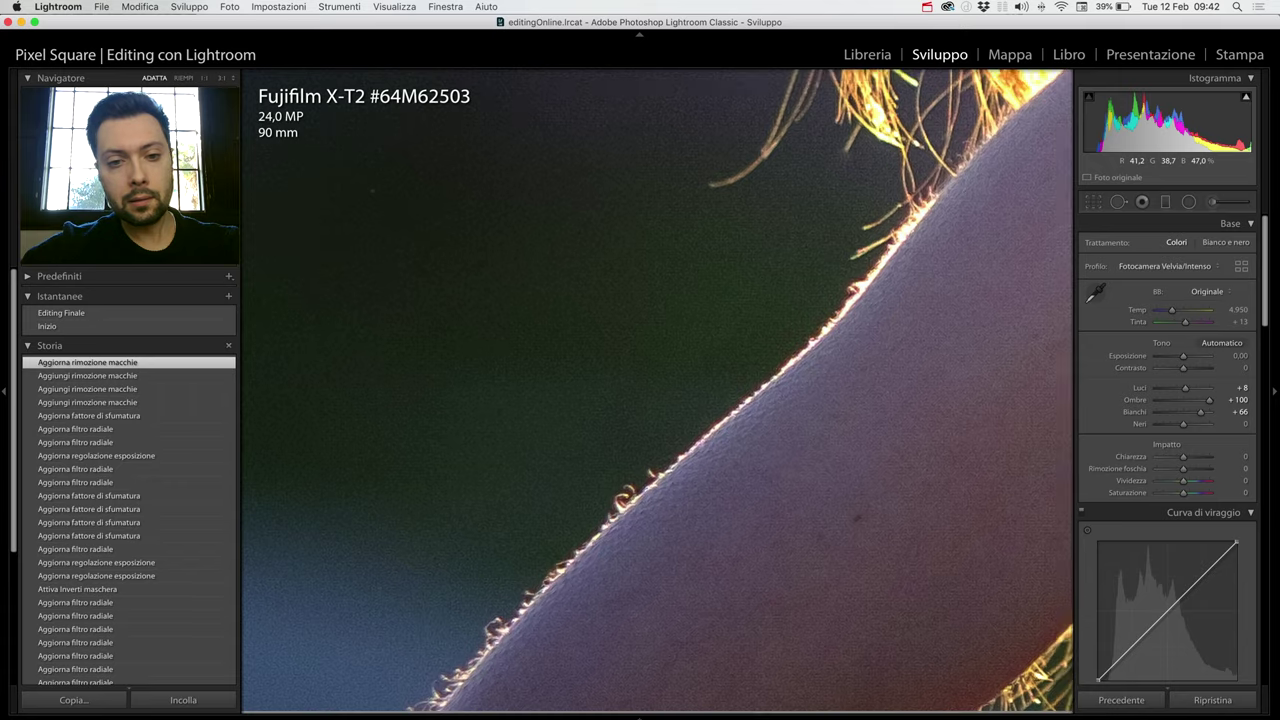
key(z)
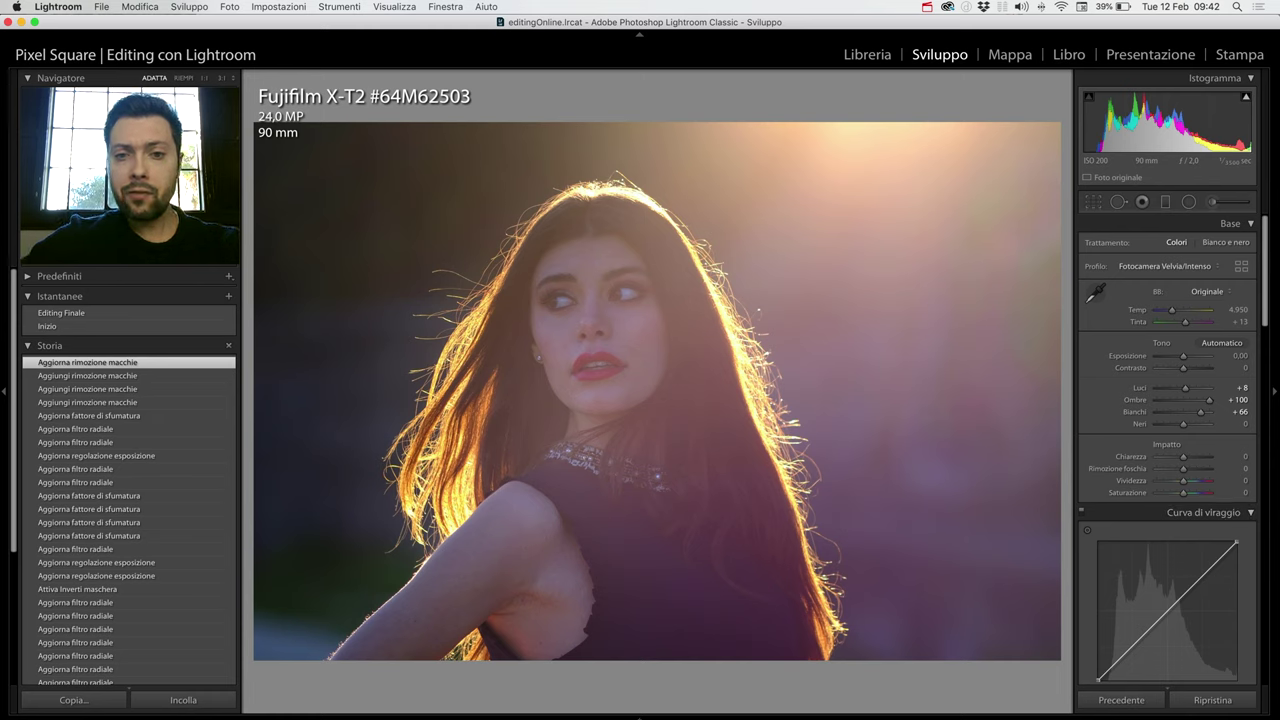
Add a shadow point and an upper-midtone point to the tone curve, lifting the upper one
scroll(1167, 450, down, 1)
scroll(1167, 450, down, 1)
scroll(1167, 450, down, 2)
scroll(1167, 450, down, 1)
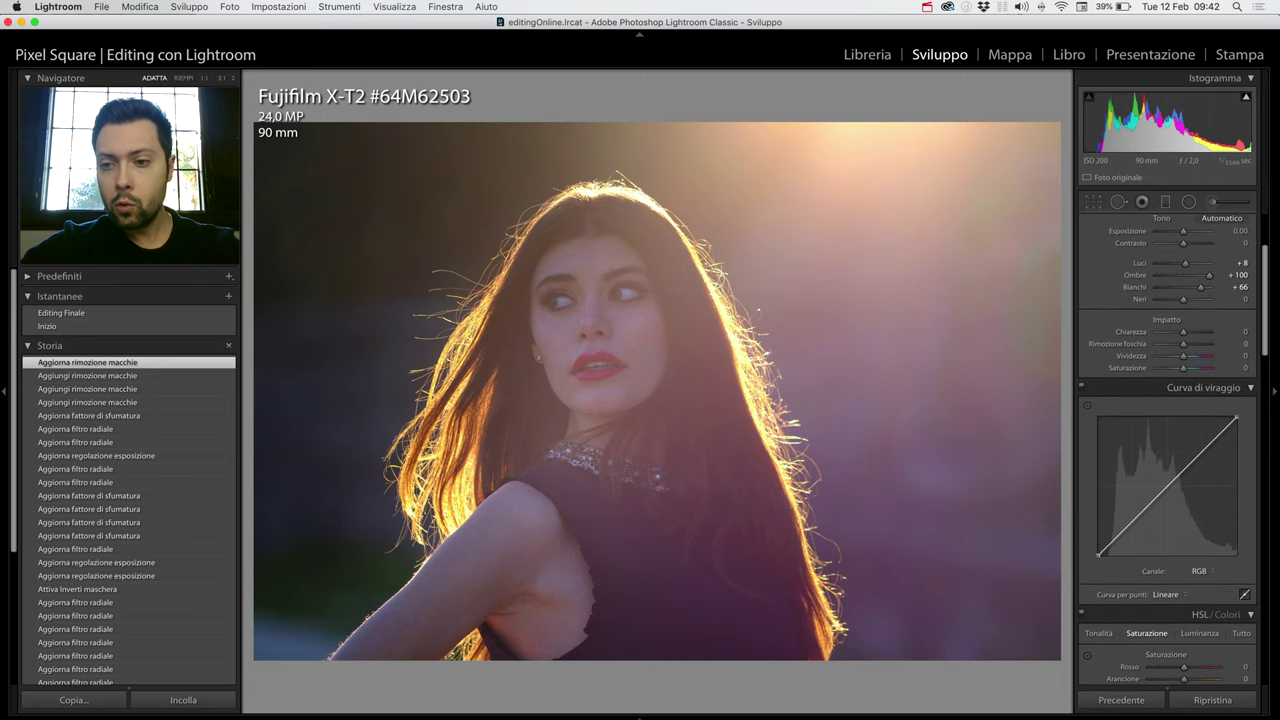
drag(1132, 521, 1132, 520)
drag(1190, 464, 1190, 449)
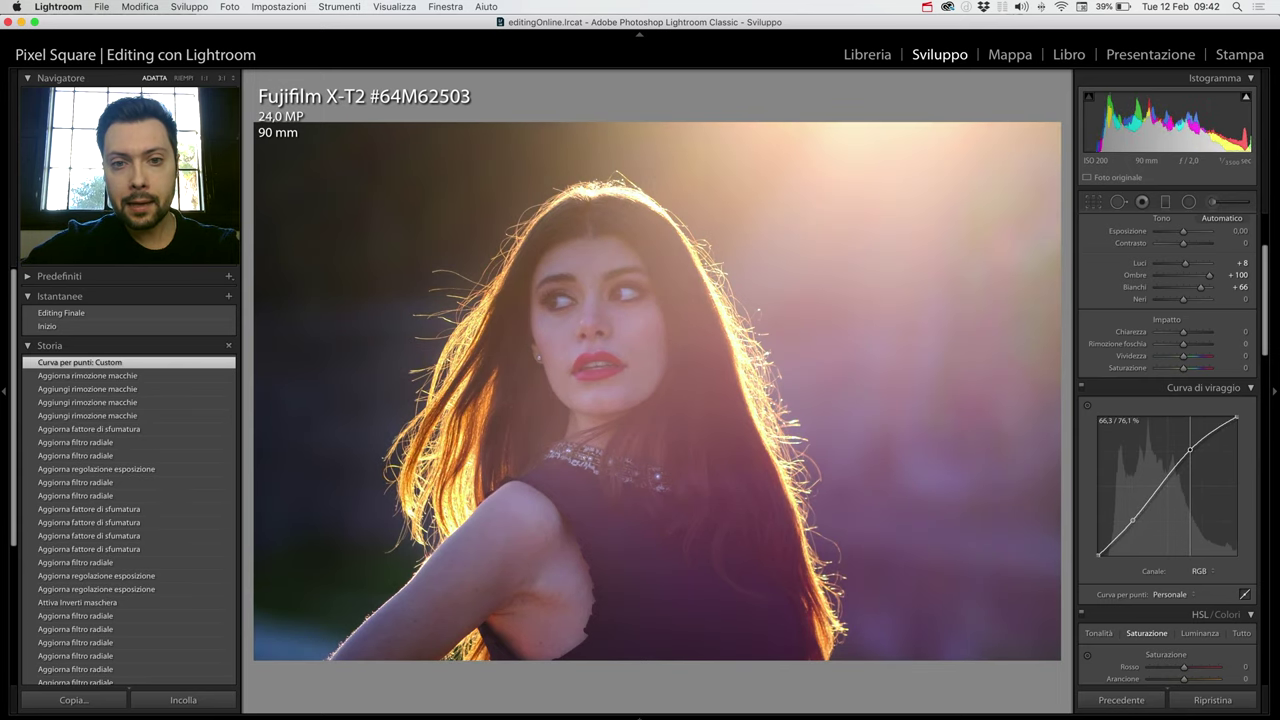
drag(1190, 449, 1192, 451)
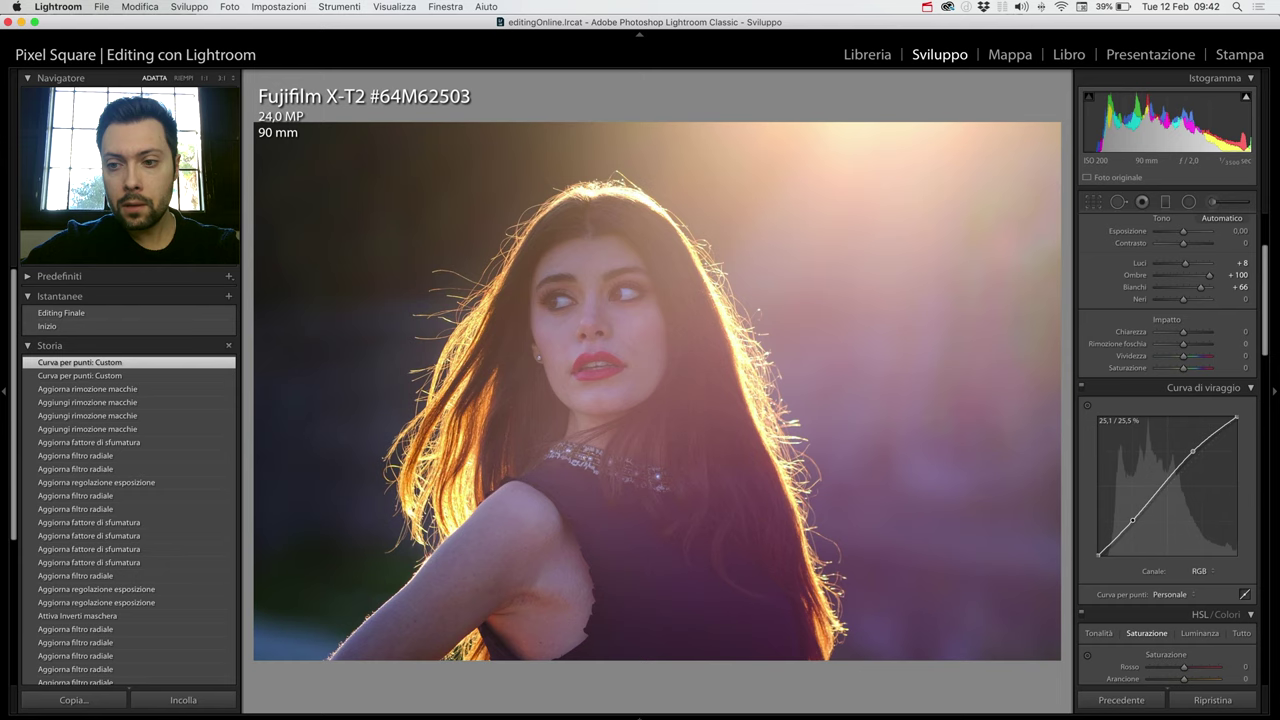
drag(1132, 520, 1134, 516)
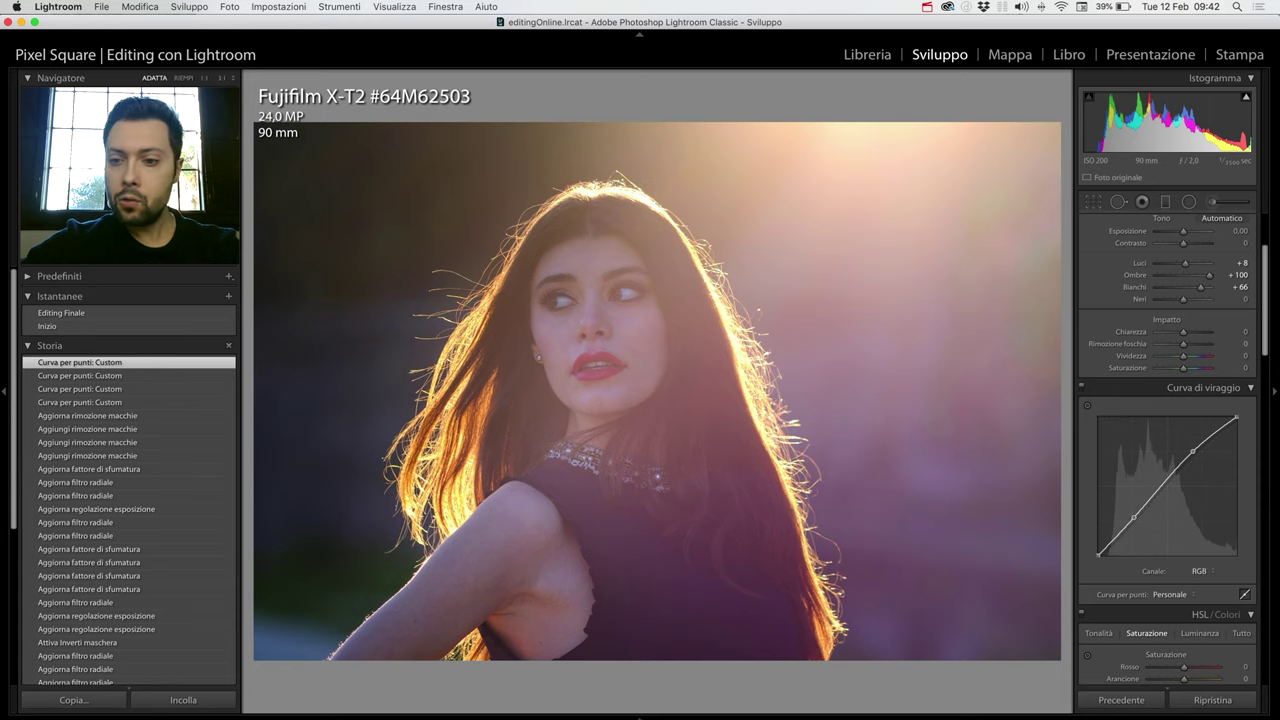
scroll(1168, 450, down, 5)
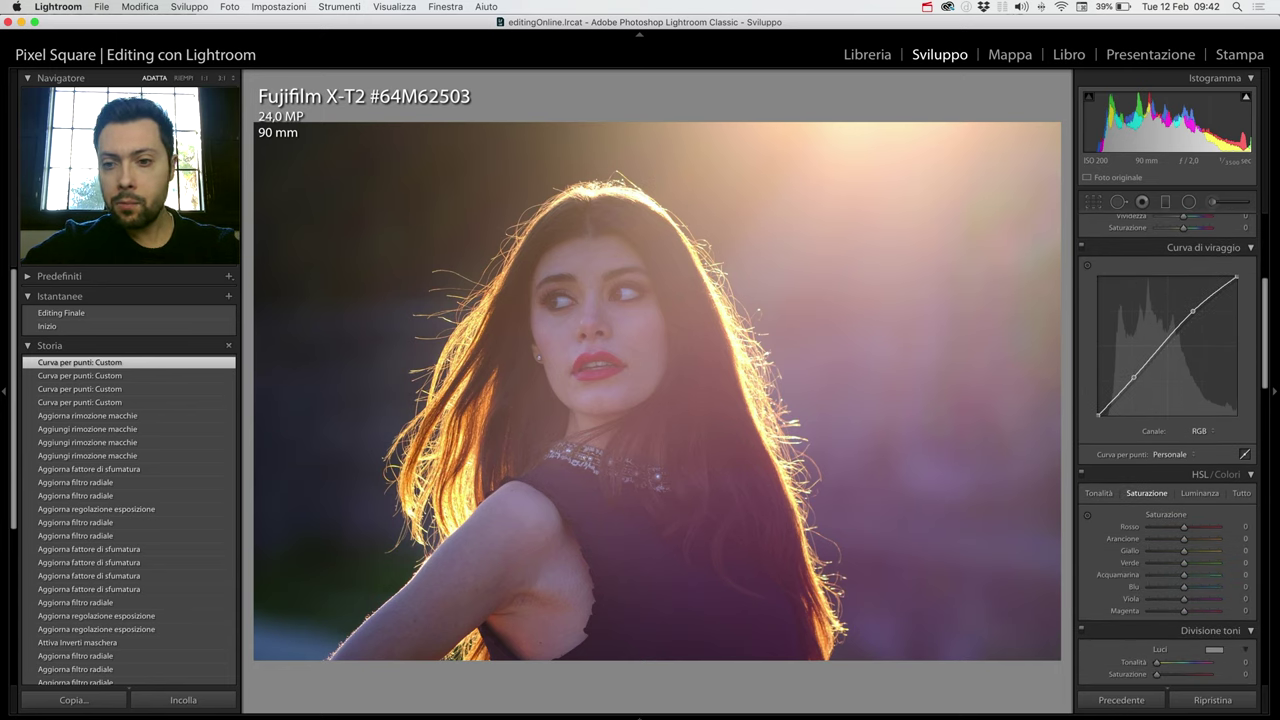
In HSL Saturation, enter -5 for Red and drag Orange down to -4
key(super+alt+shift+s)
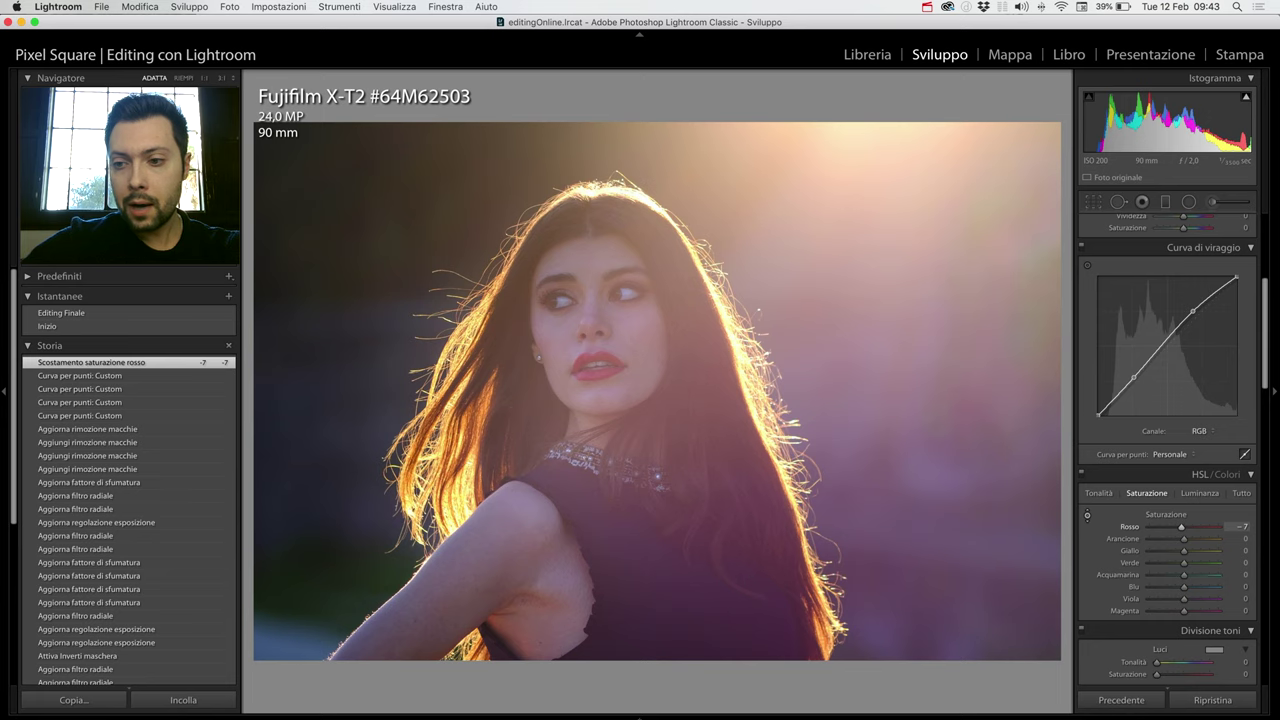
key(Tab)
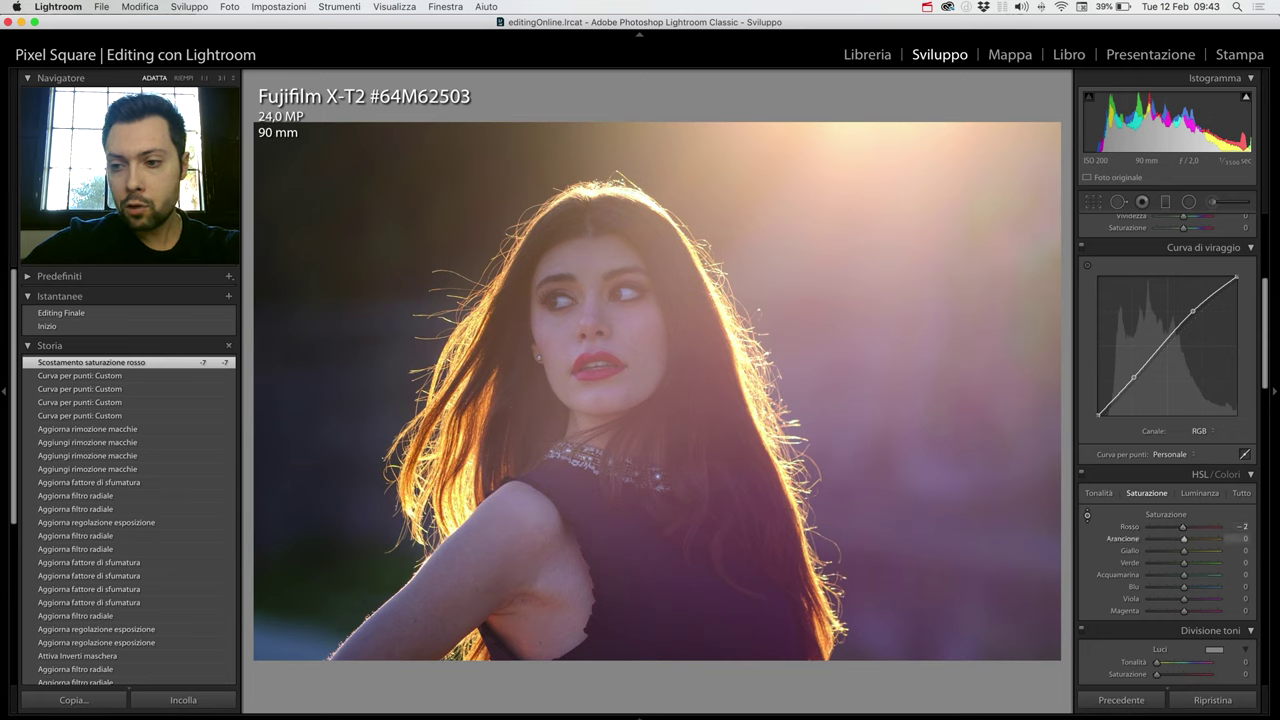
key(shift+Tab)
text(-5)
key(Return)
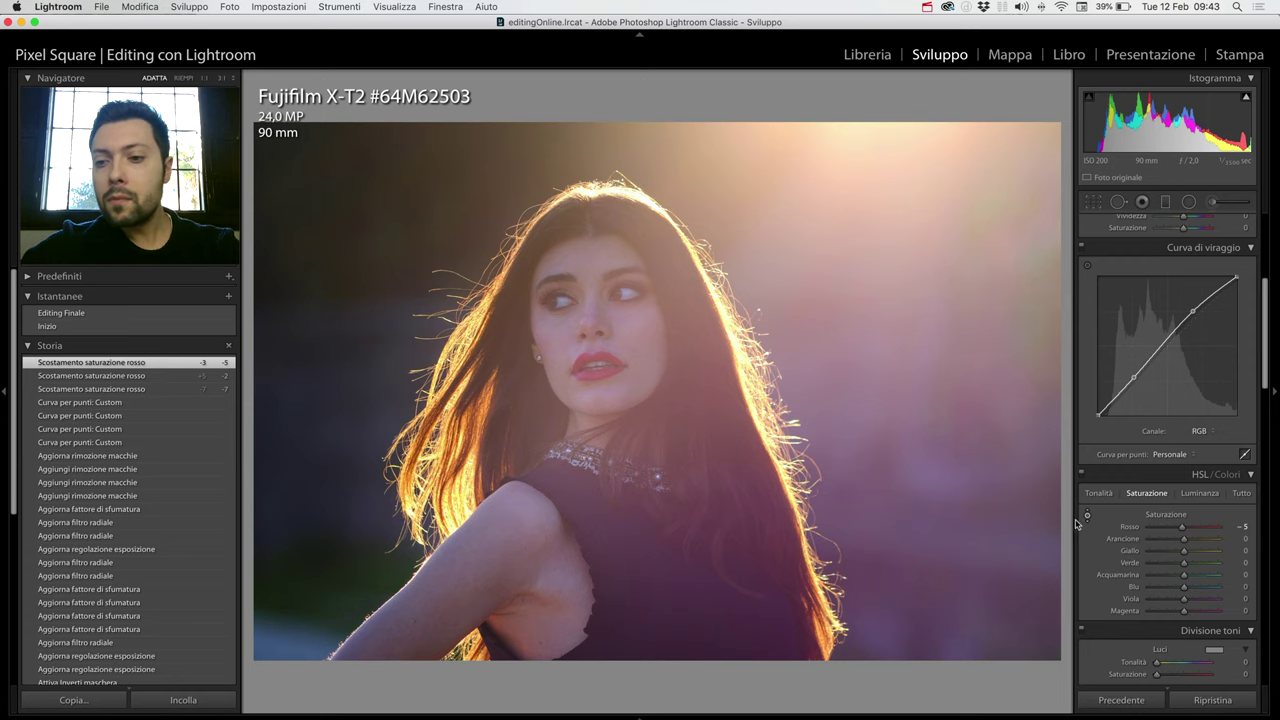
scroll(1158, 560, down, 2)
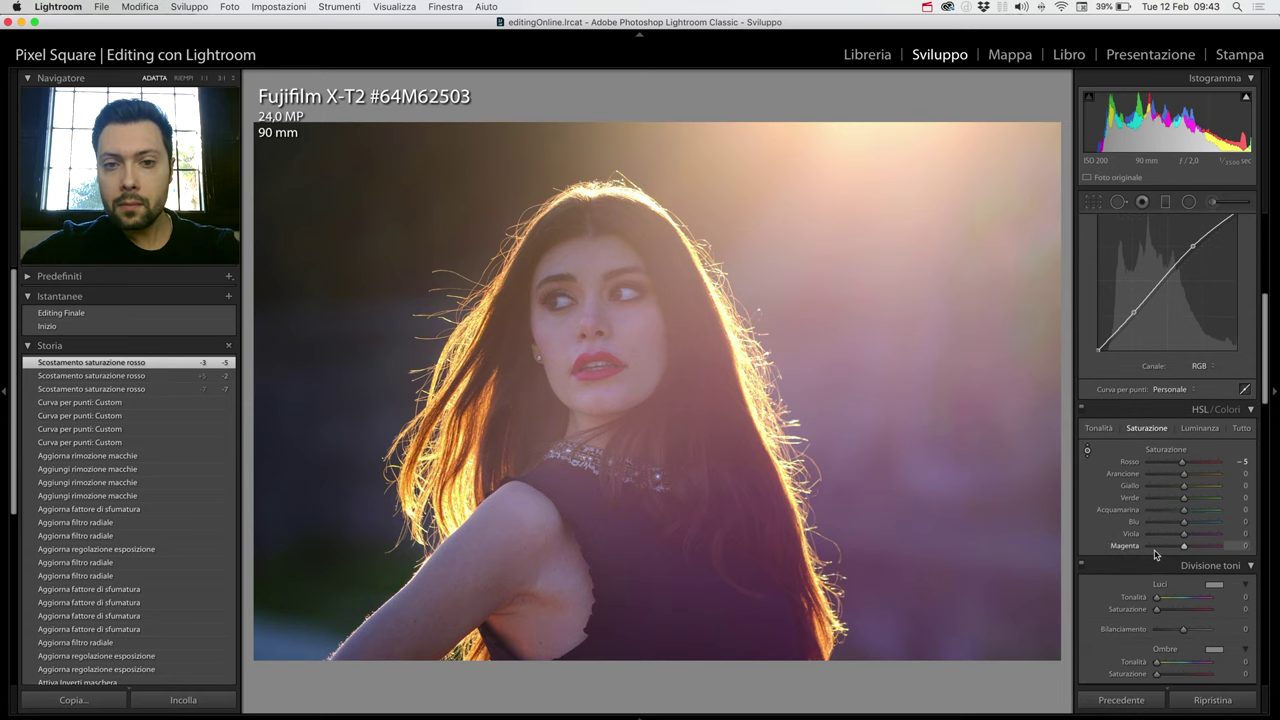
scroll(1152, 555, down, 2)
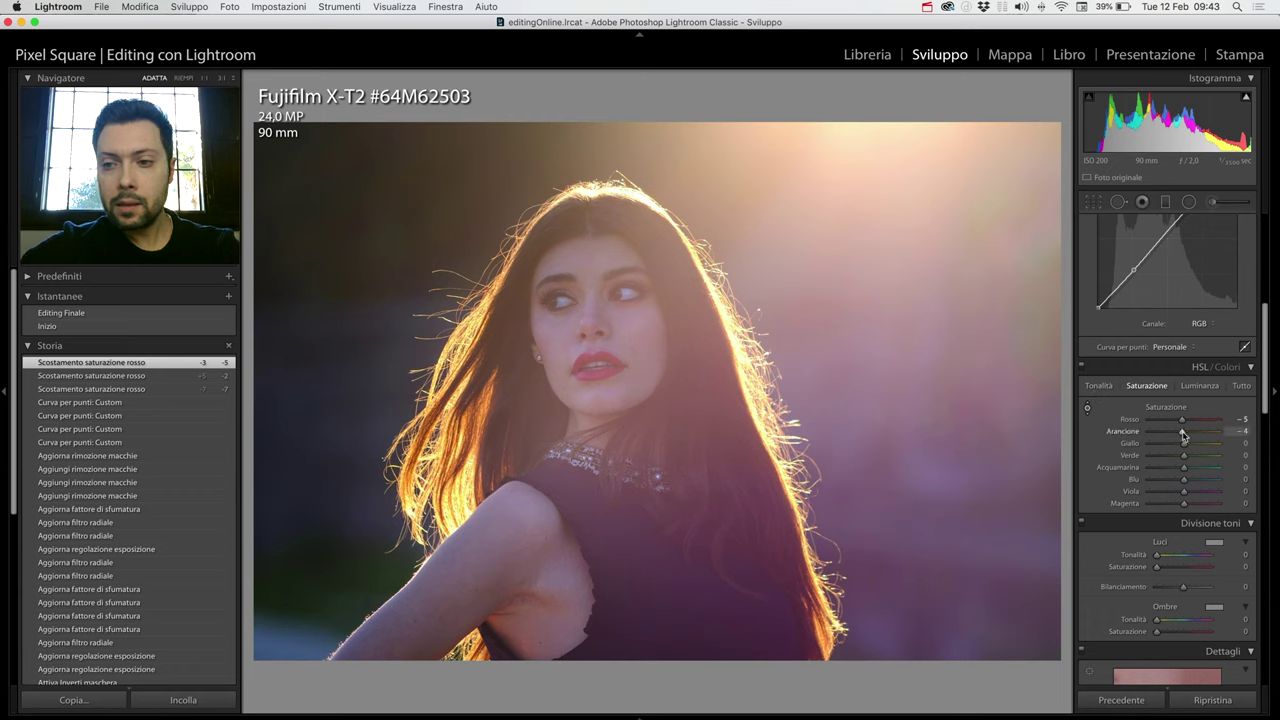
drag(1183, 436, 1182, 436)
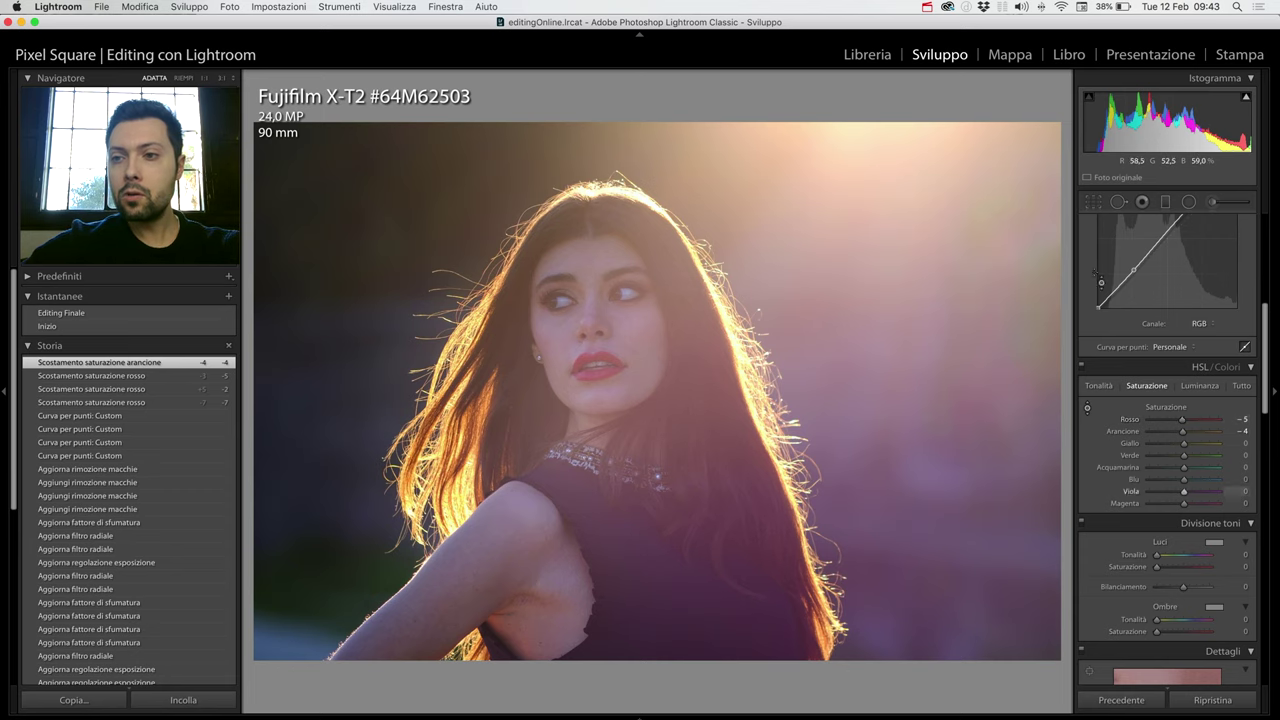
click(1212, 201)
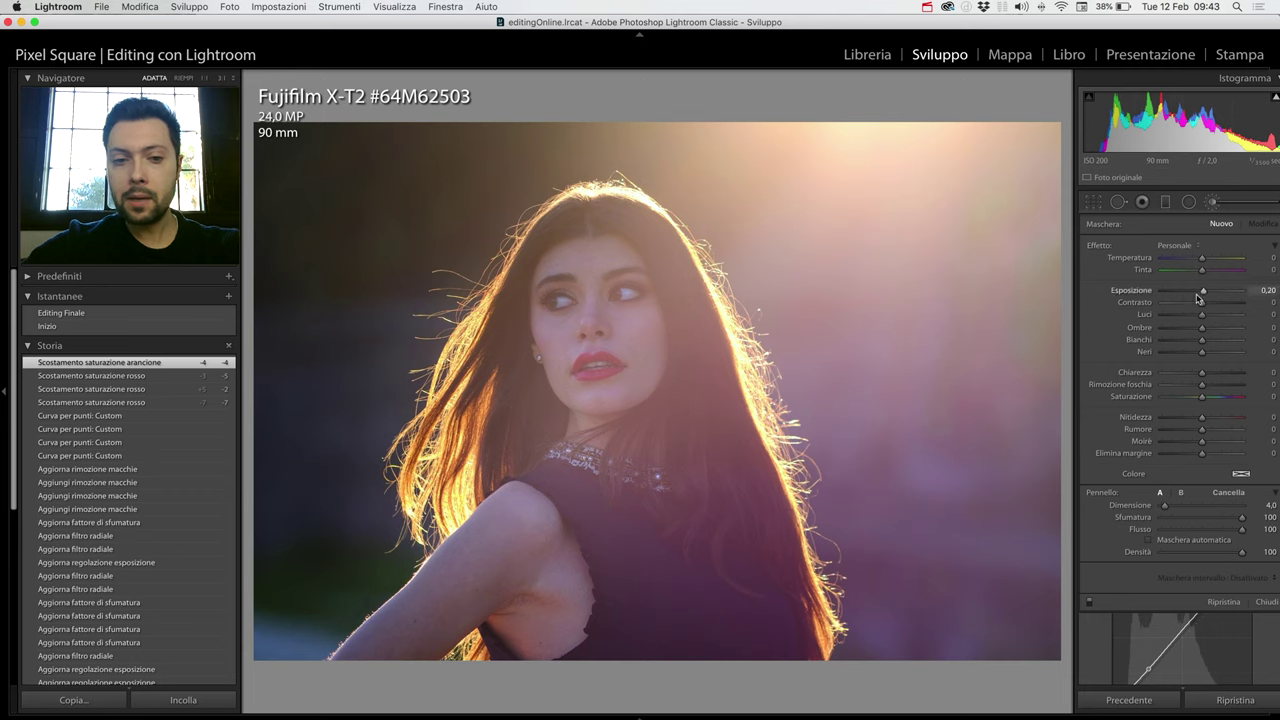
Paint a +0.20 exposure brush stroke over the raised arm, shoulder and underarm, then close the brush
scroll(429, 606, up, 3)
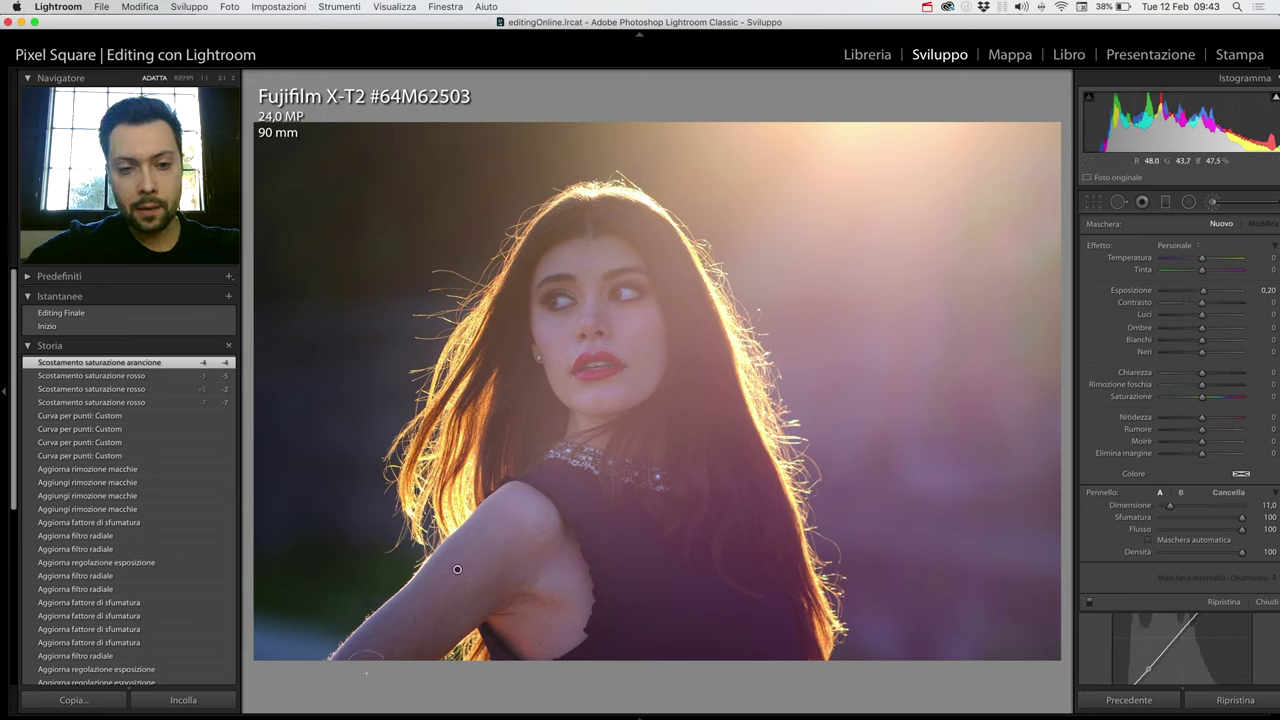
drag(452, 576, 388, 638)
drag(482, 572, 526, 505)
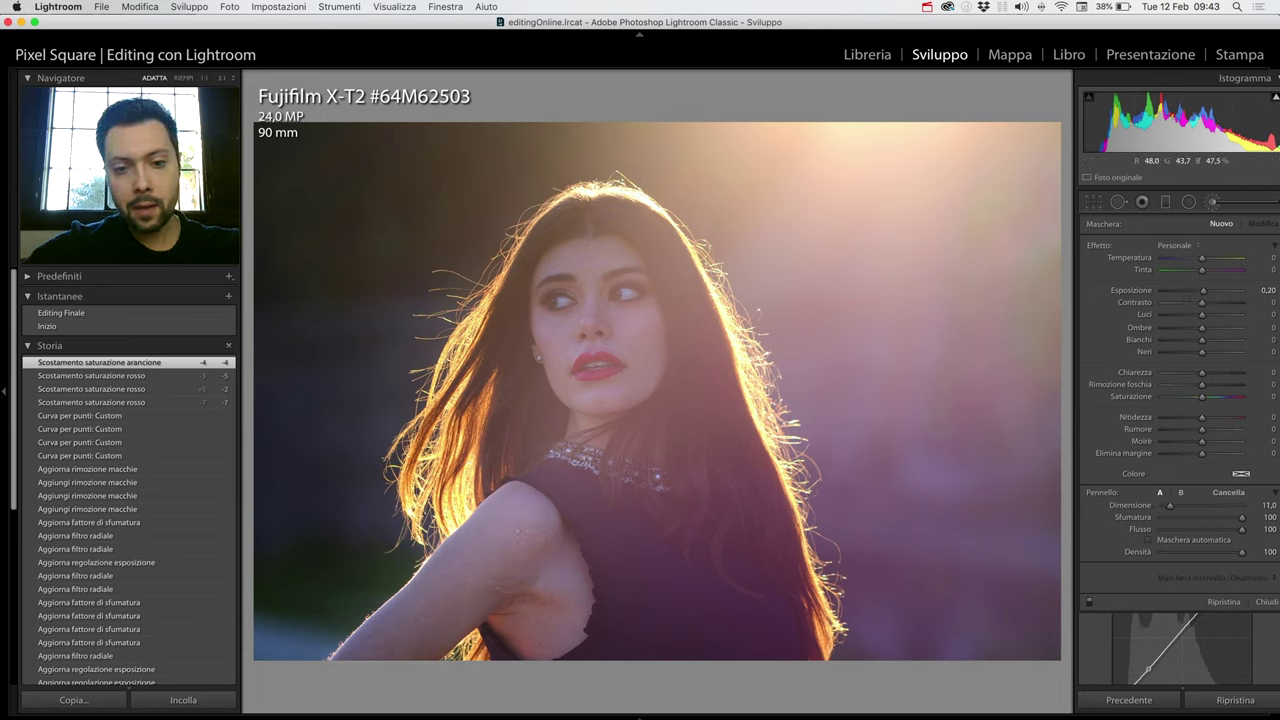
drag(490, 630, 547, 592)
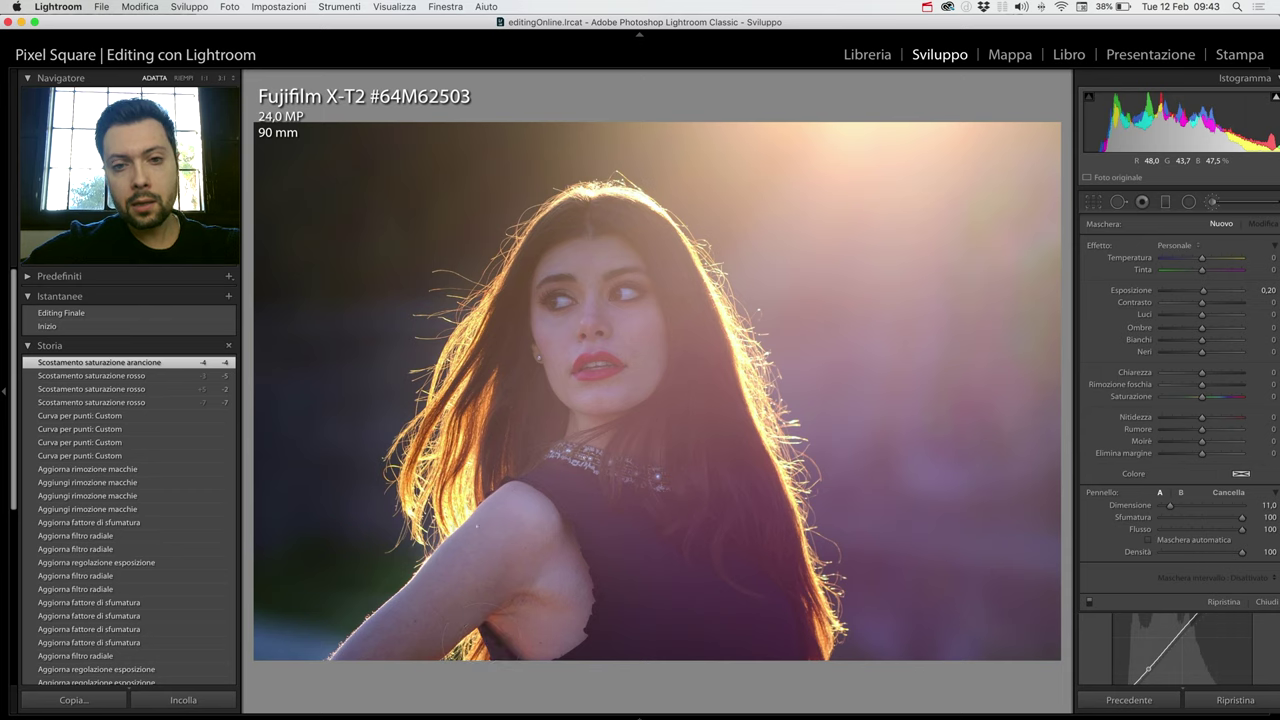
drag(365, 650, 580, 555)
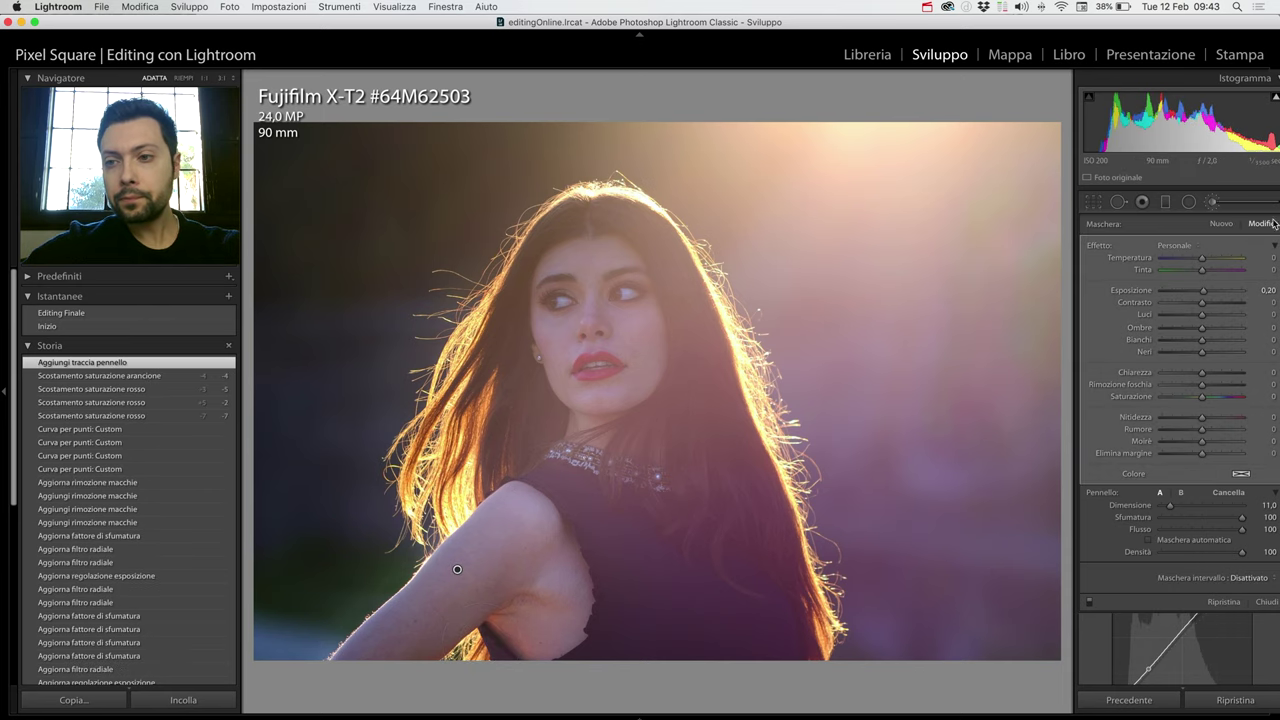
click(1214, 202)
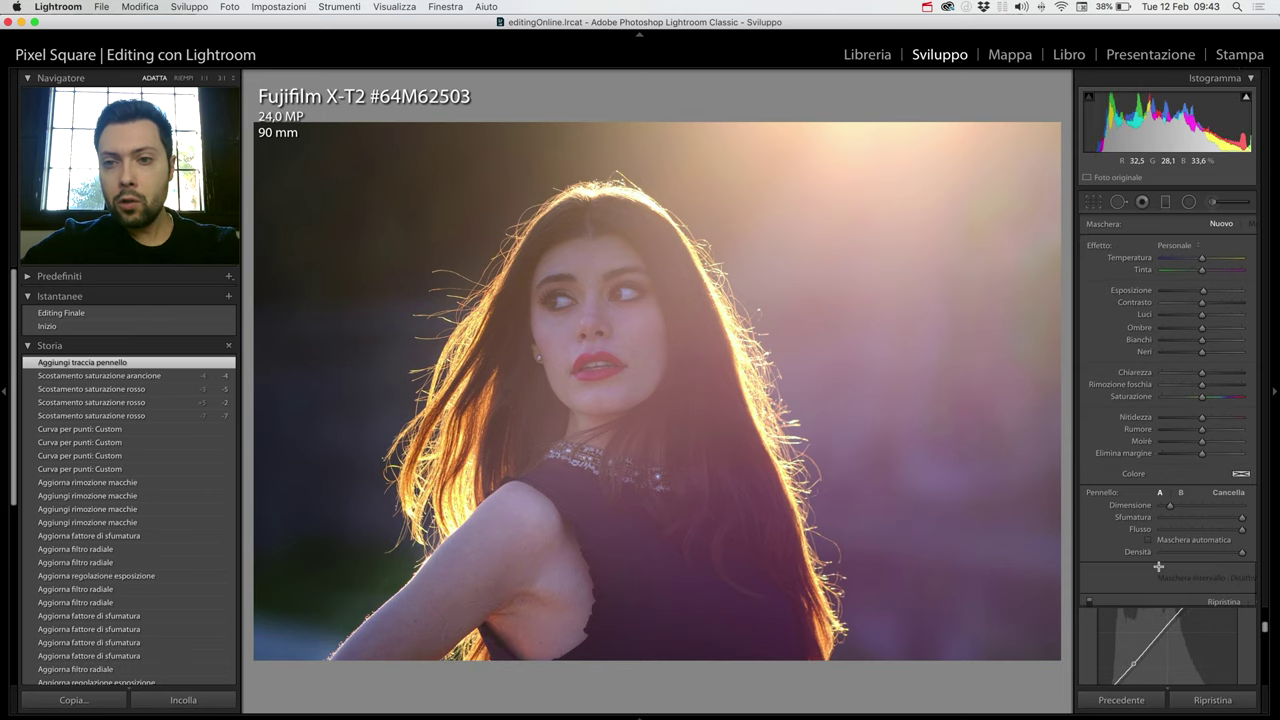
scroll(1220, 470, down, 1)
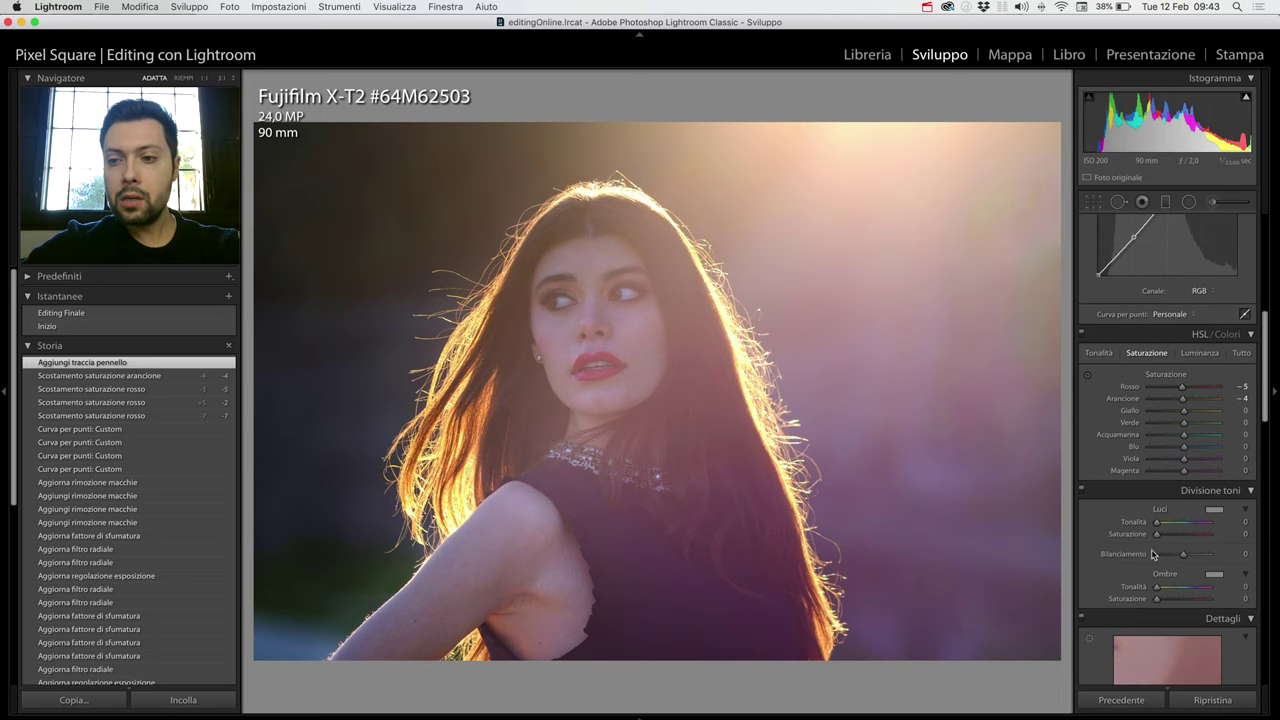
Tint the shadows blue at hue 232 with saturation 31
scroll(1206, 492, down, 1)
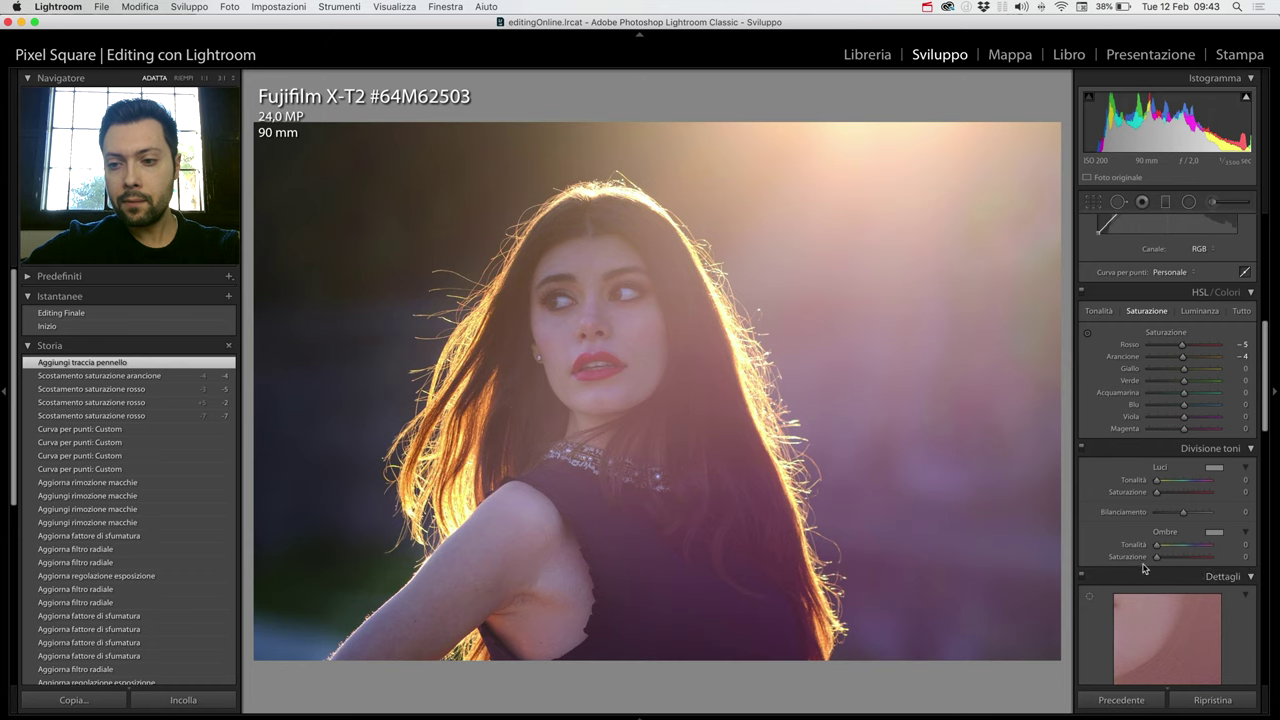
mouse_move(1156, 557)
mouse_down()
mouse_move(1209, 557)
mouse_move(1192, 546)
mouse_up()
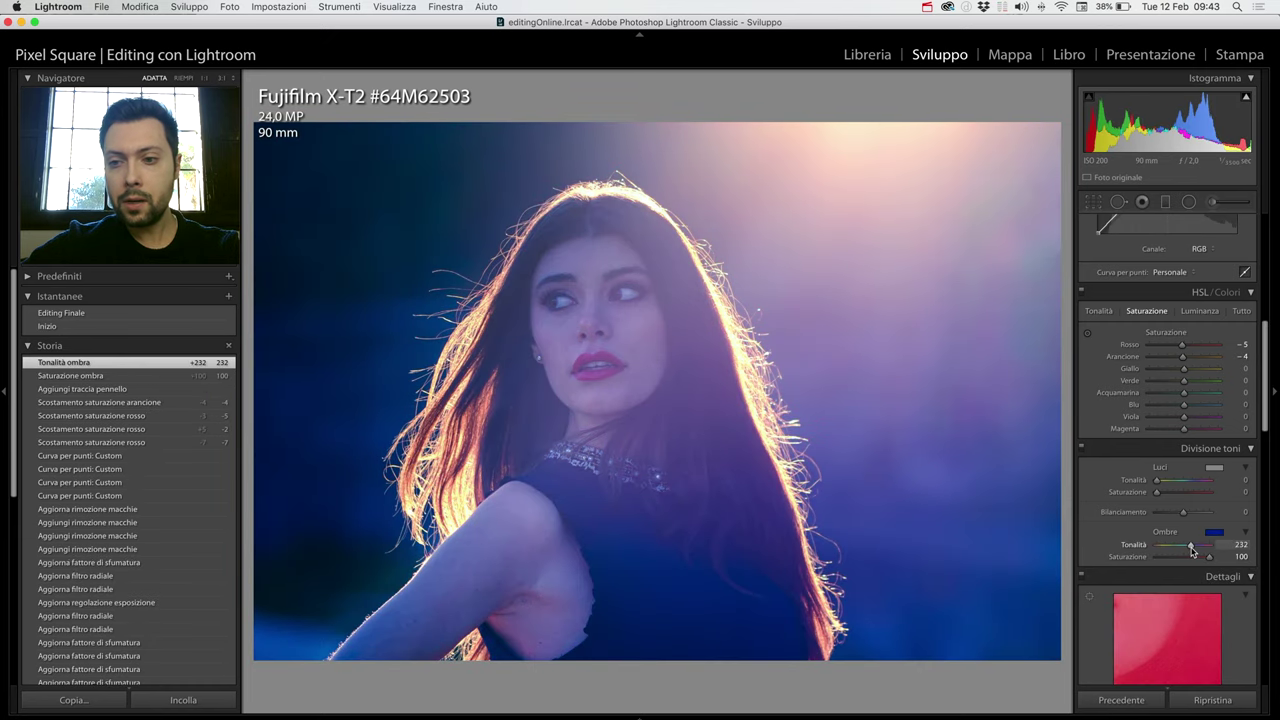
drag(1184, 558, 1169, 558)
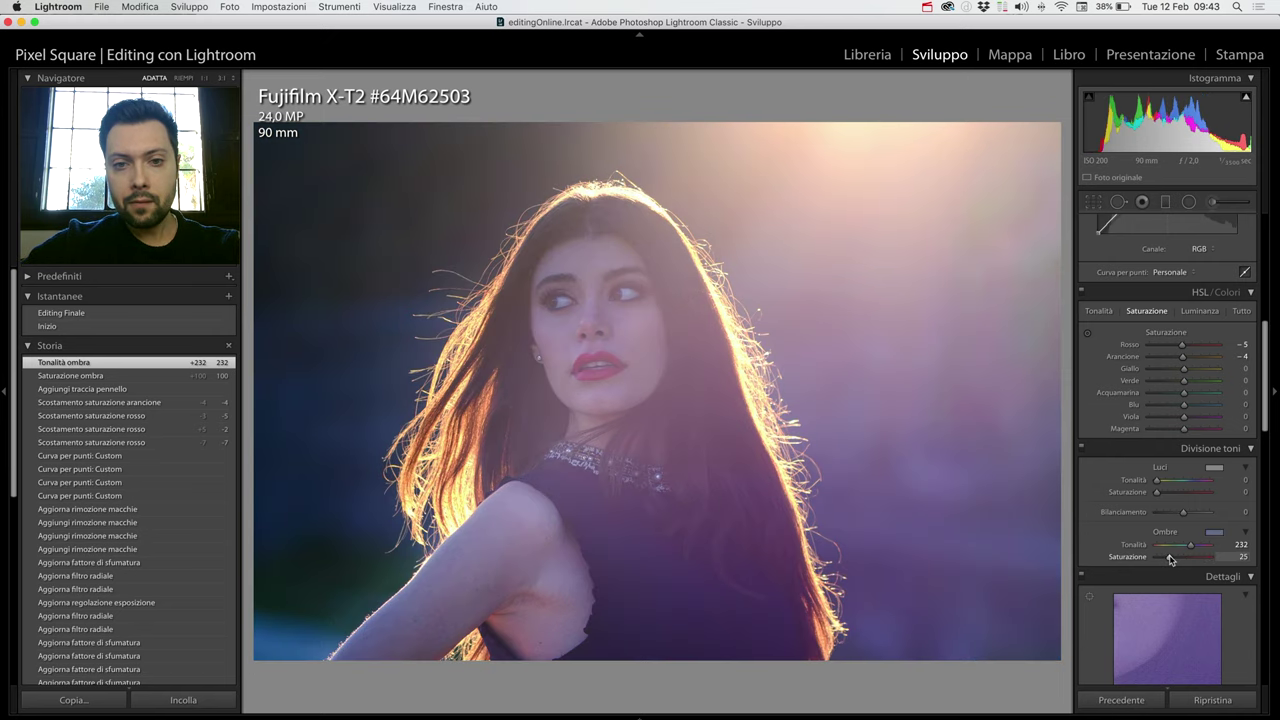
mouse_move(1173, 559)
mouse_down()
mouse_move(1218, 564)
mouse_move(1147, 557)
mouse_move(1218, 564)
mouse_move(1149, 562)
mouse_move(1208, 562)
mouse_move(1174, 562)
mouse_up()
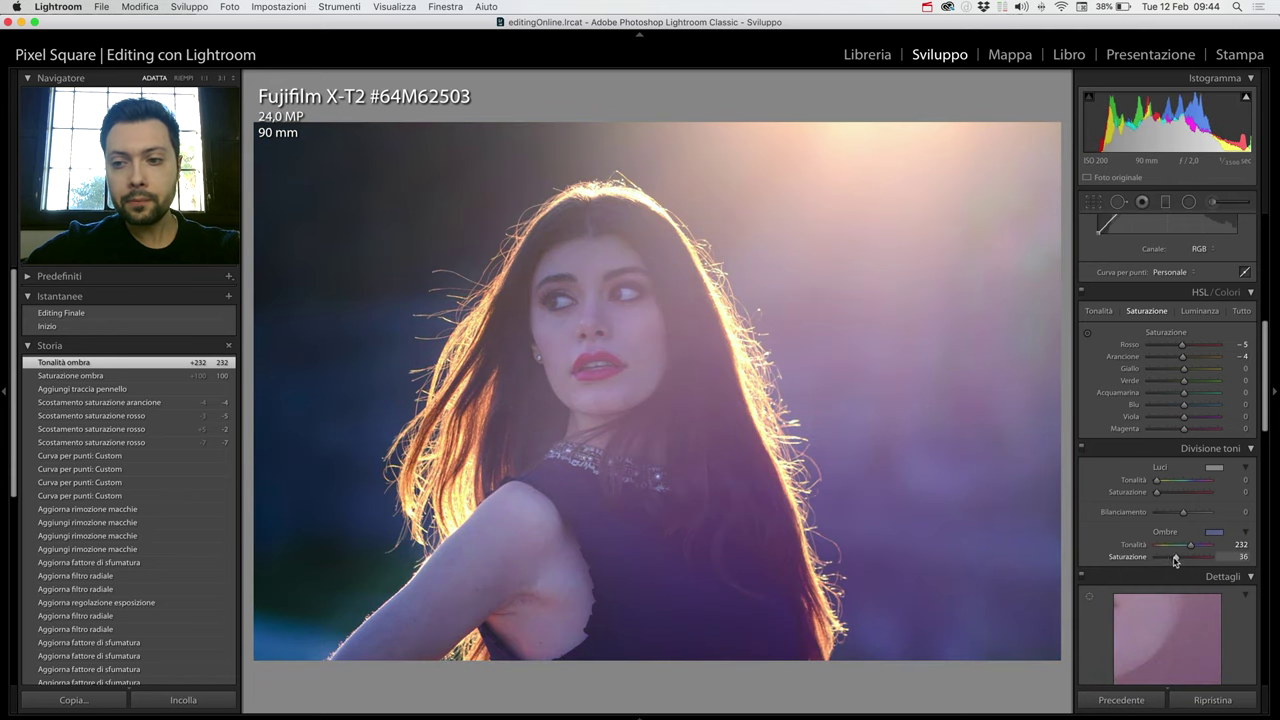
Warm the highlights to hue 63, saturation 25, and set the toning balance to -14
drag(1157, 482, 1172, 494)
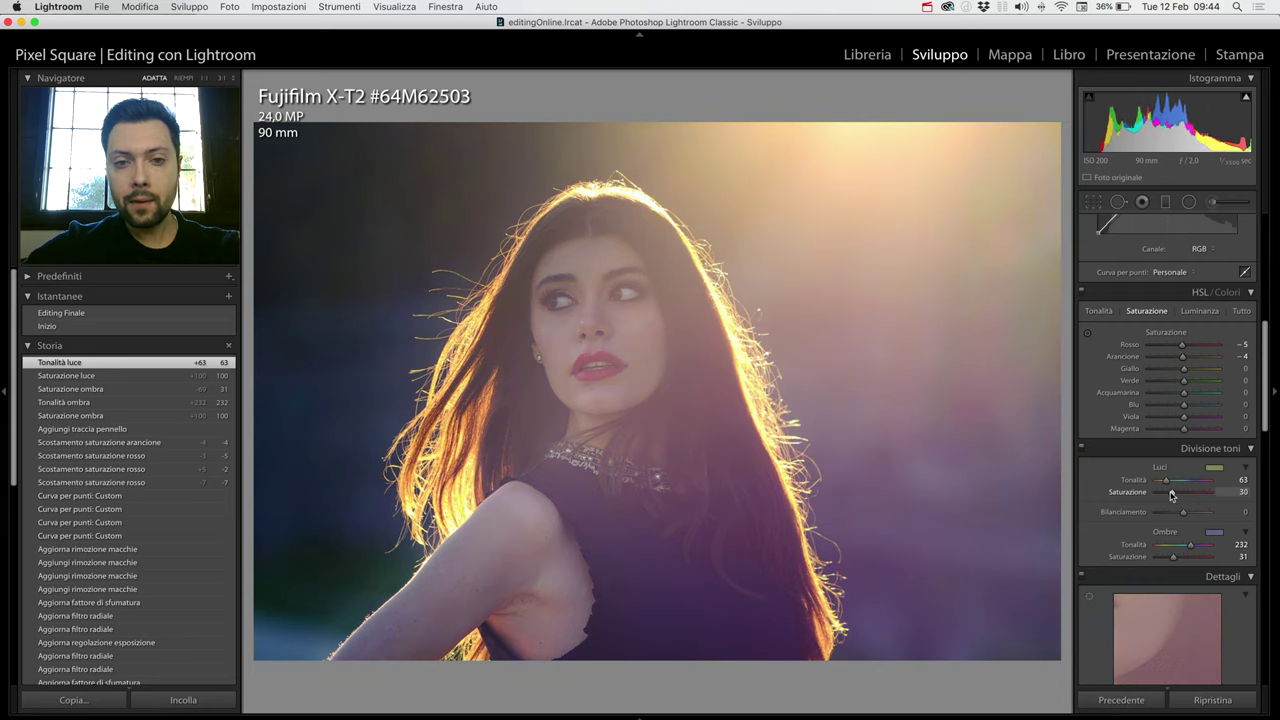
drag(1171, 494, 1169, 494)
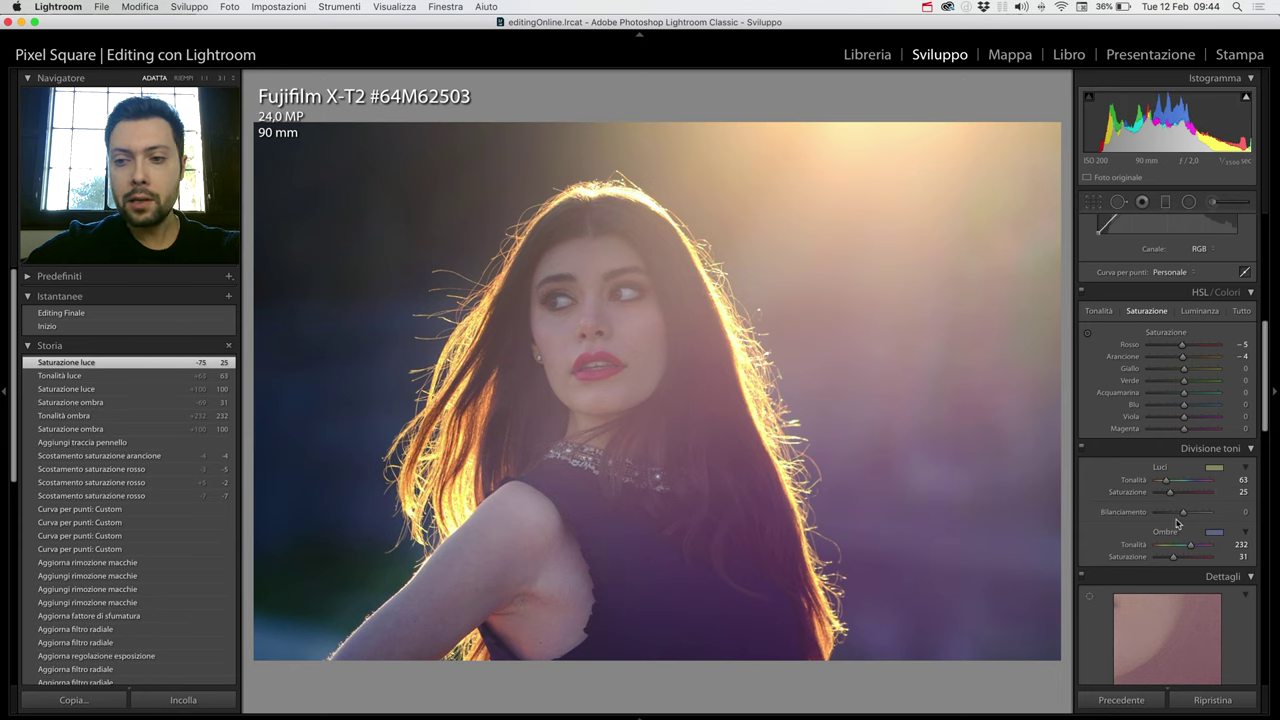
drag(1184, 513, 1182, 518)
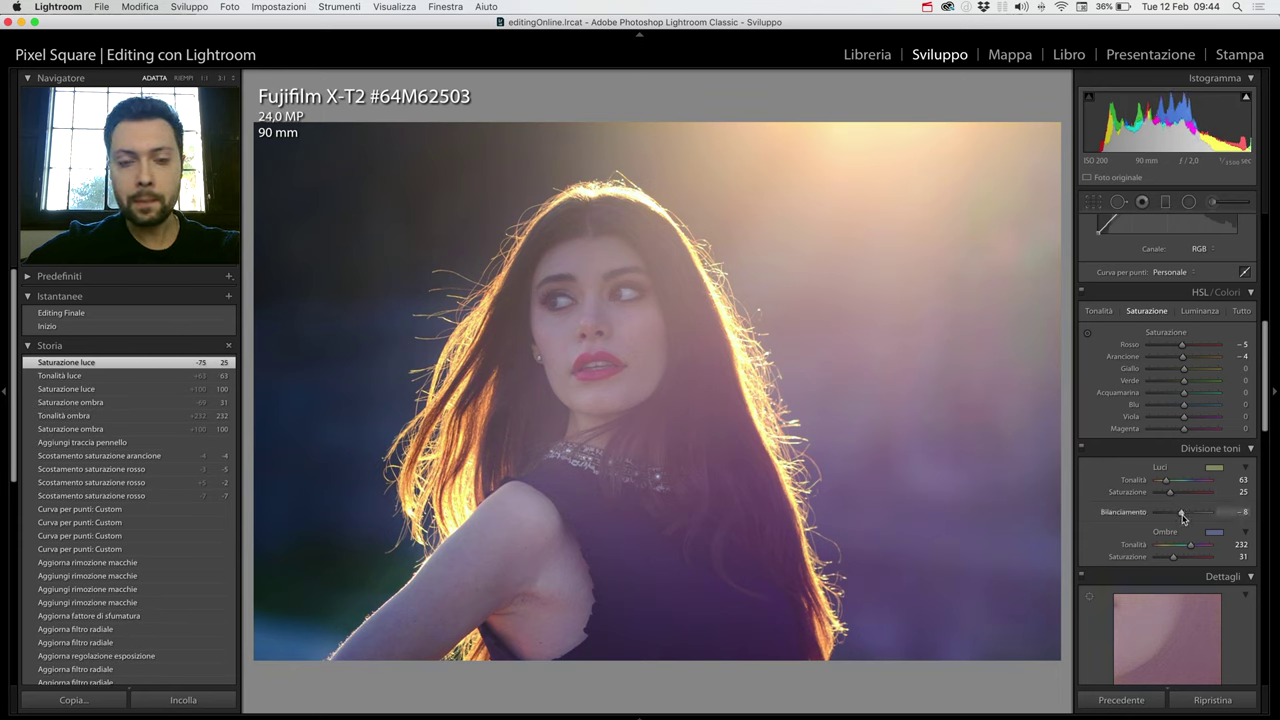
drag(1176, 526, 1176, 526)
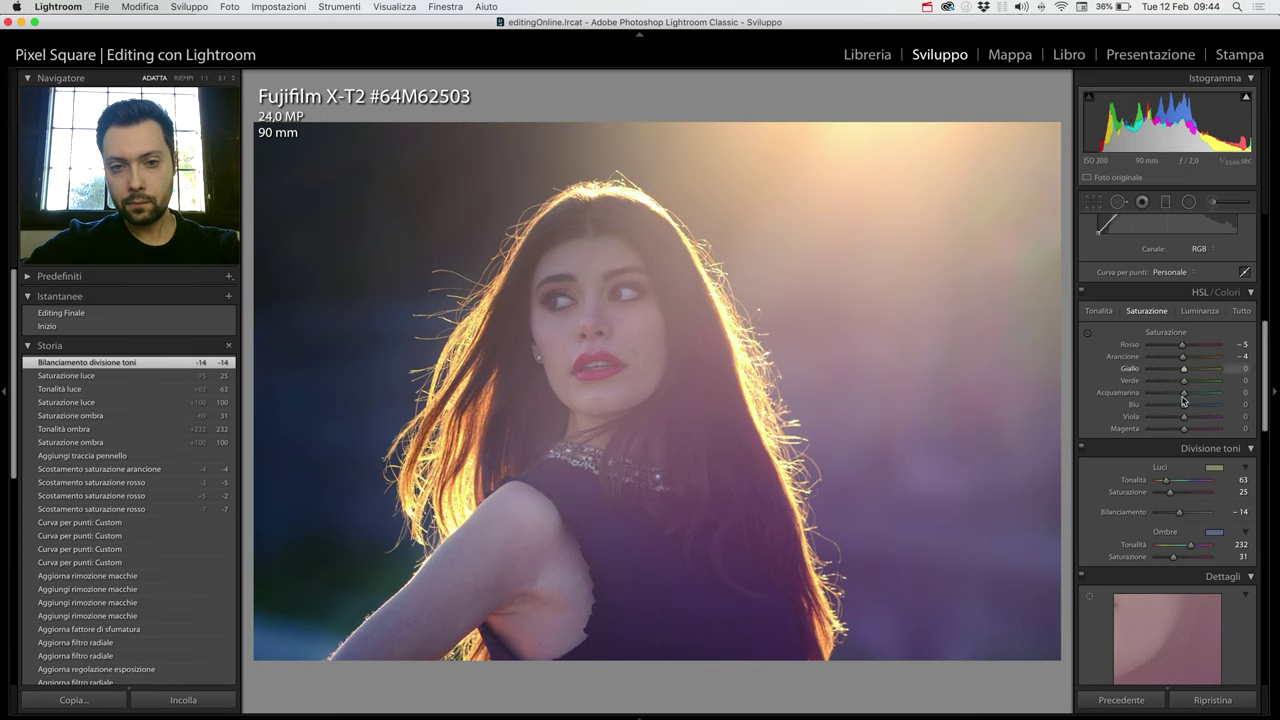
scroll(1205, 390, up, 10)
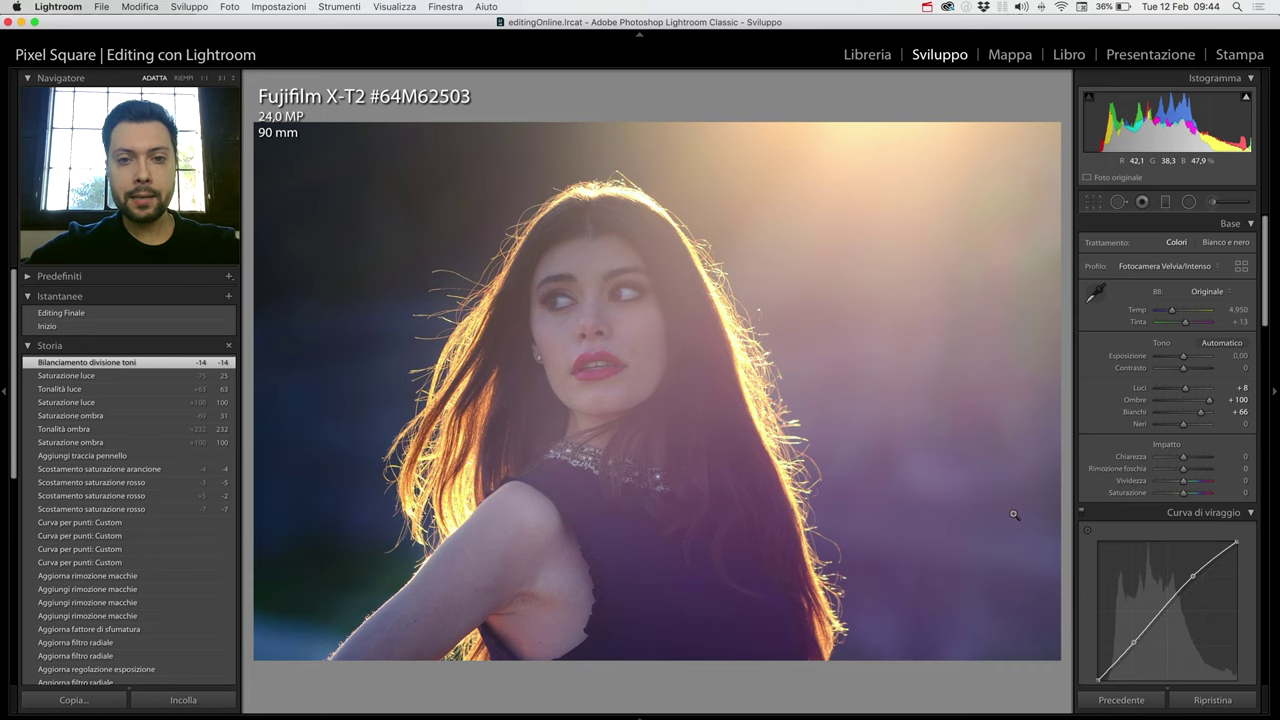
key(backslash)
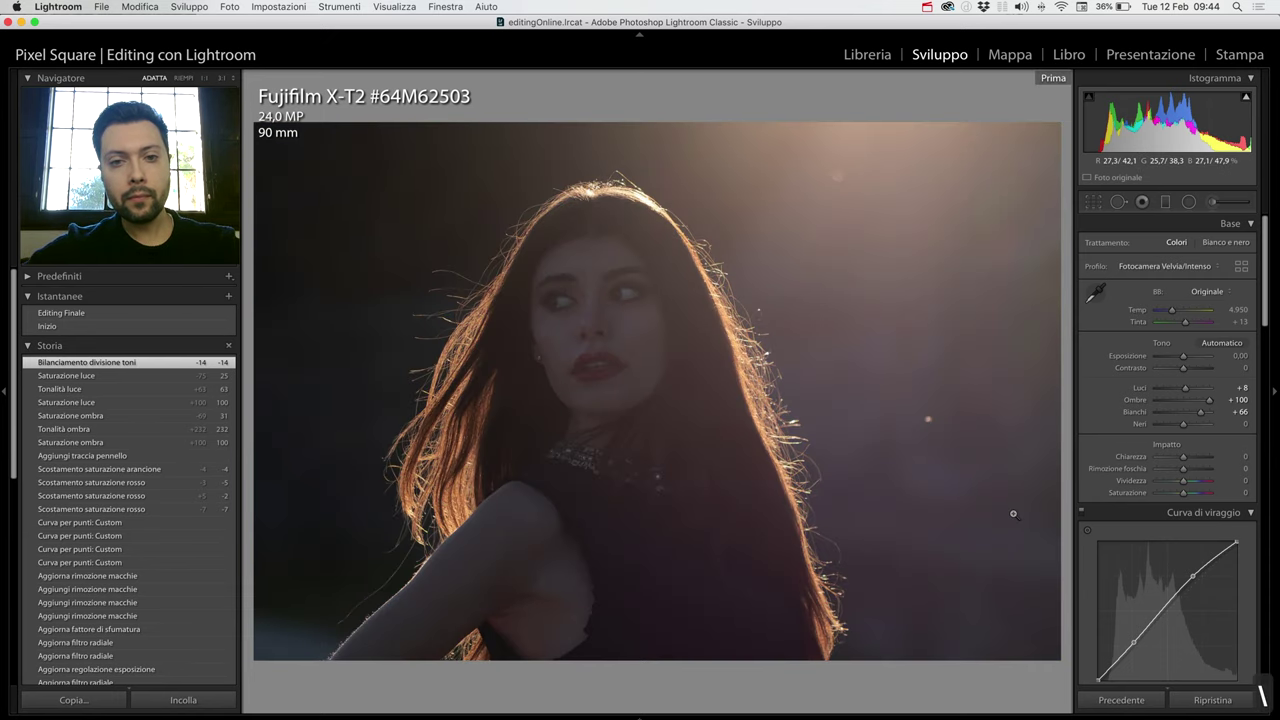
key(backslash)
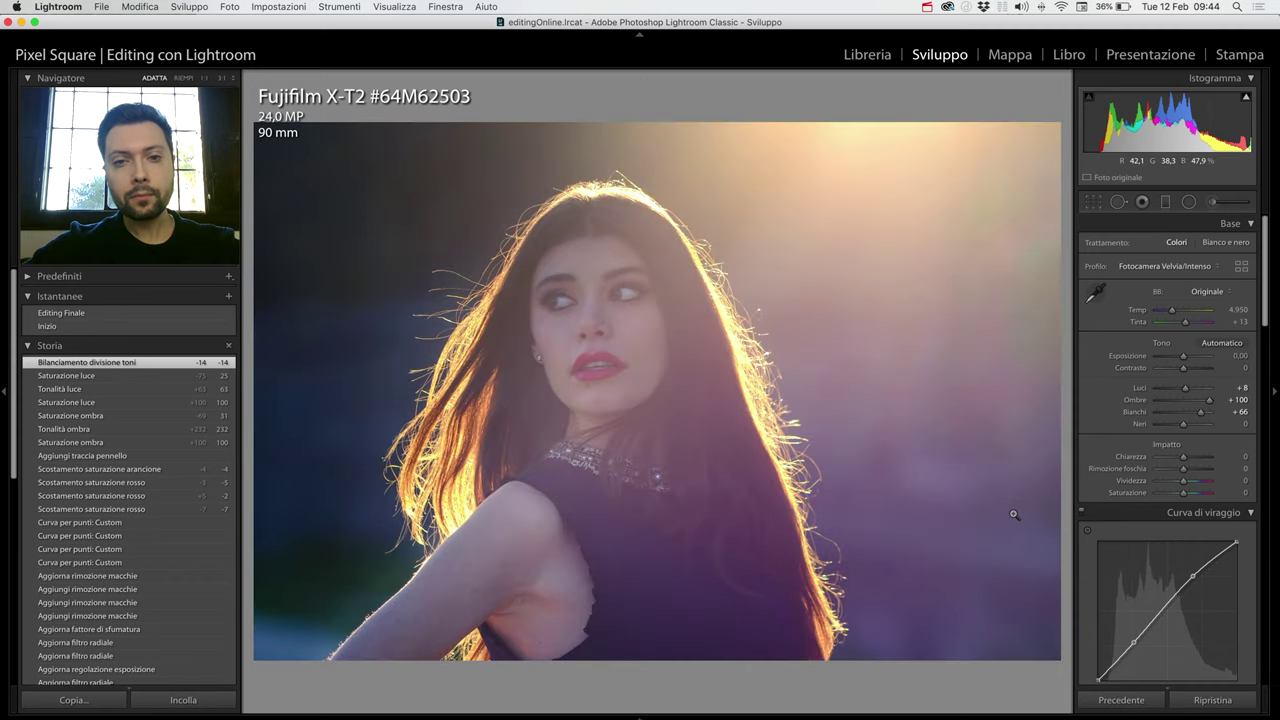
key(backslash)
key(backslash)
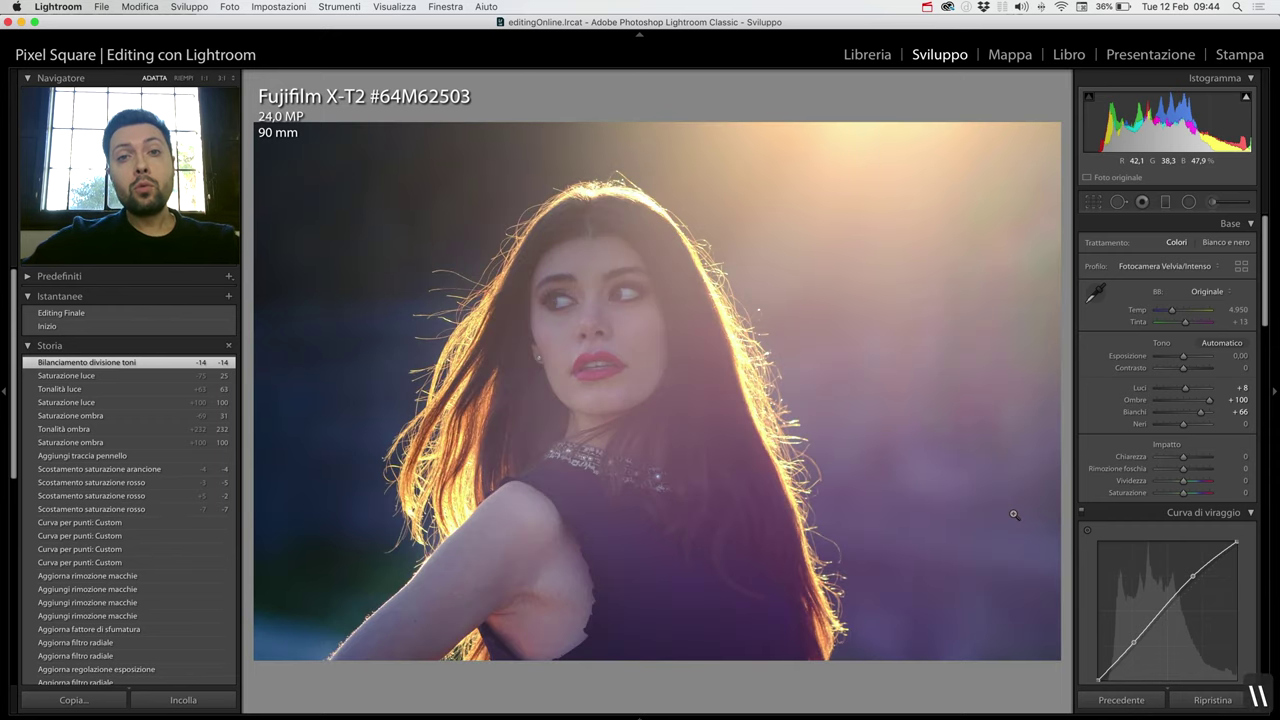